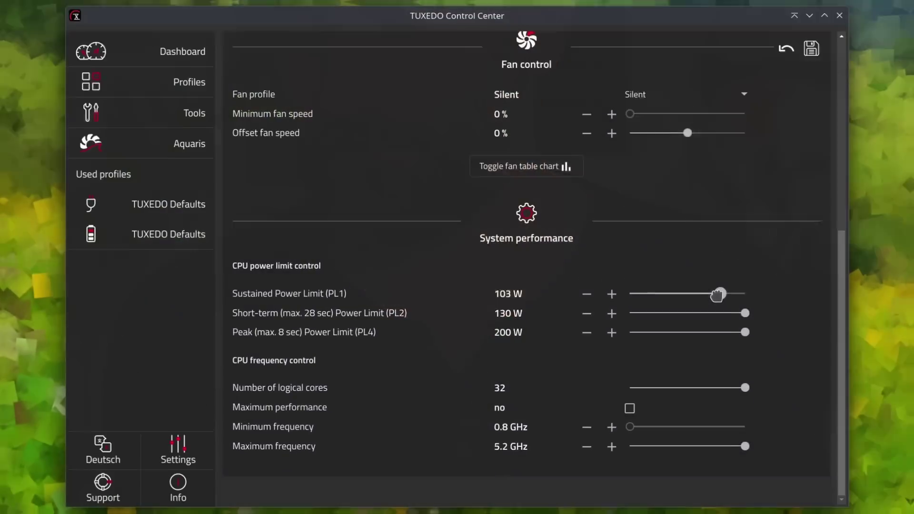
Lower the Sustained Power Limit (PL1) slider to about 78 W
left_click_drag(715, 295, 699, 296)
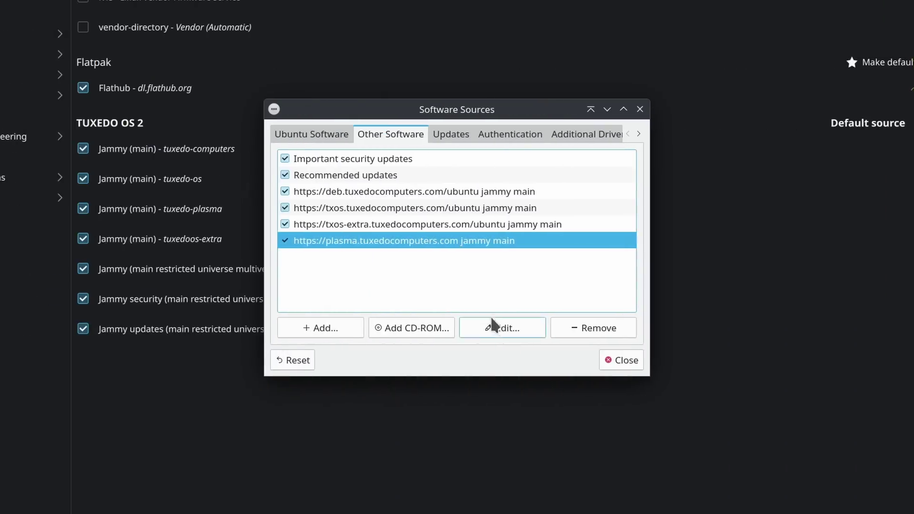
left_click(492, 322)
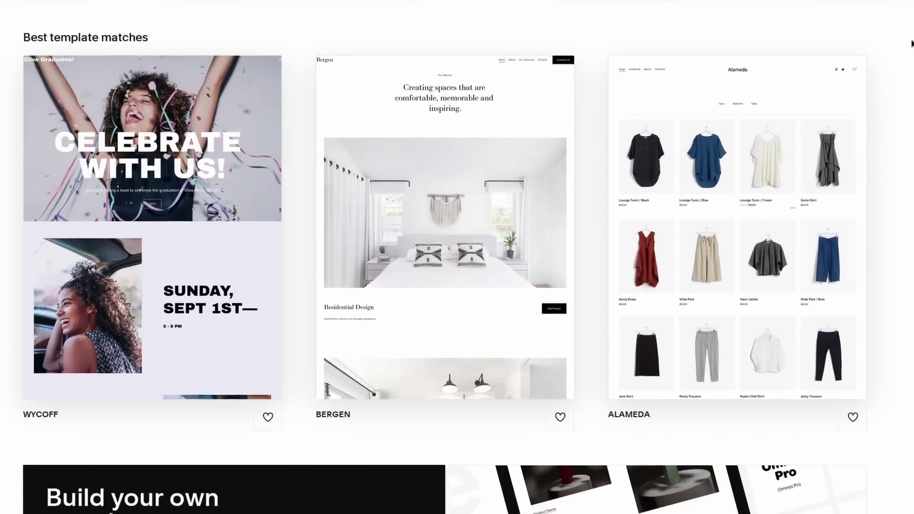
Add a Featured Products section and an About section to the site layout
scroll(911, 44, "down", 9)
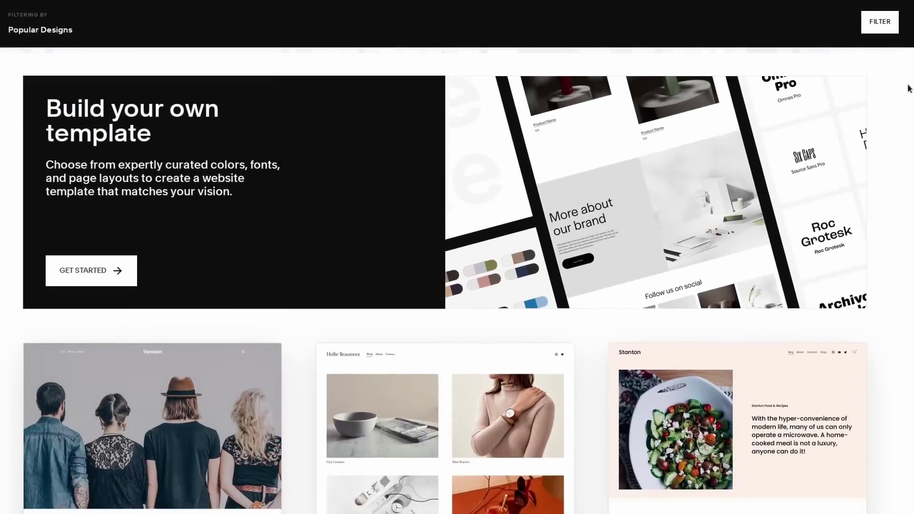
scroll(910, 89, "down", 11)
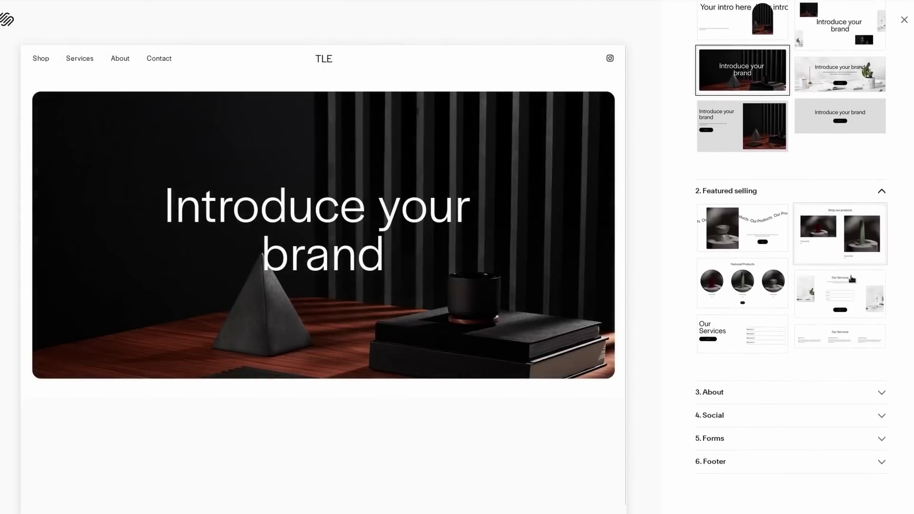
left_click(781, 288)
scroll(760, 284, "down", 5)
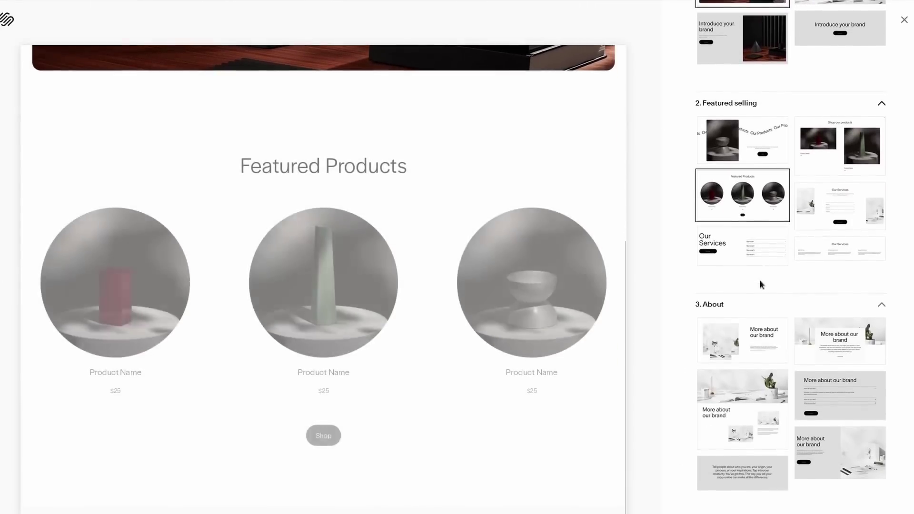
scroll(757, 253, "down", 1)
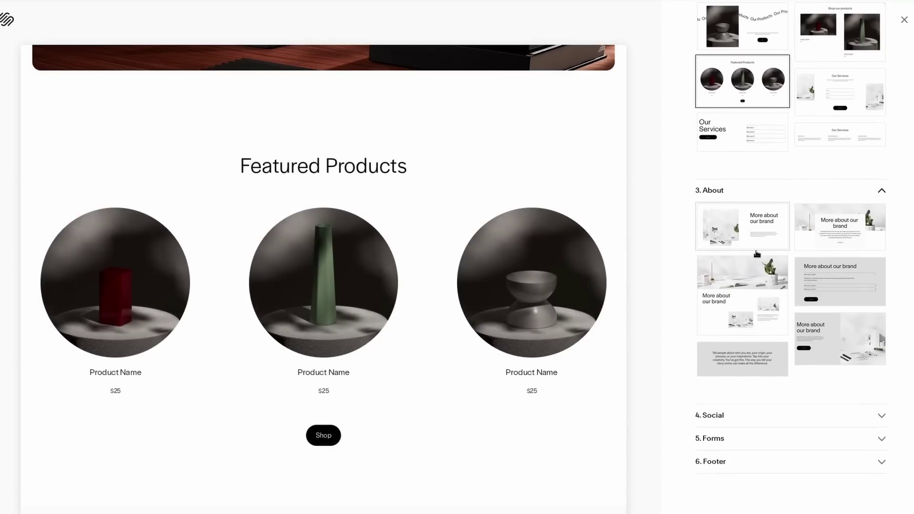
left_click(836, 242)
scroll(868, 410, "down", 2)
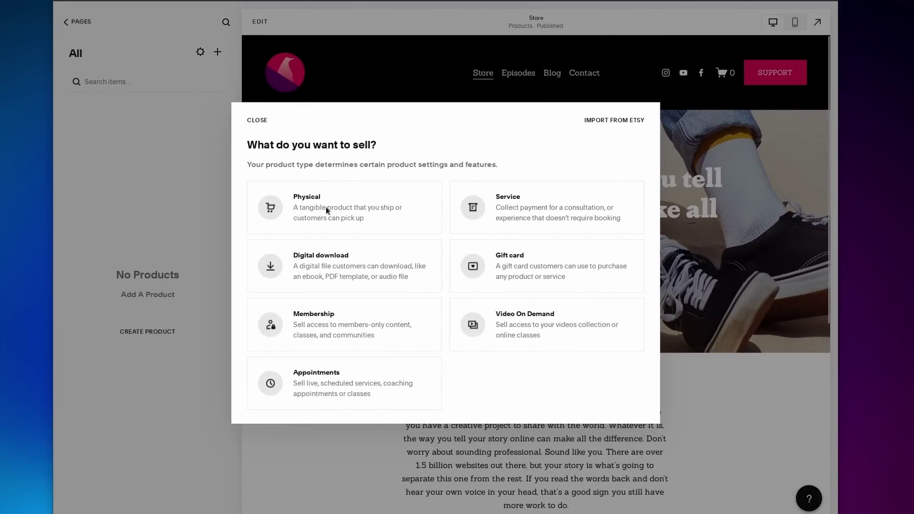
Start creating a new product of the Physical type
left_click(326, 208)
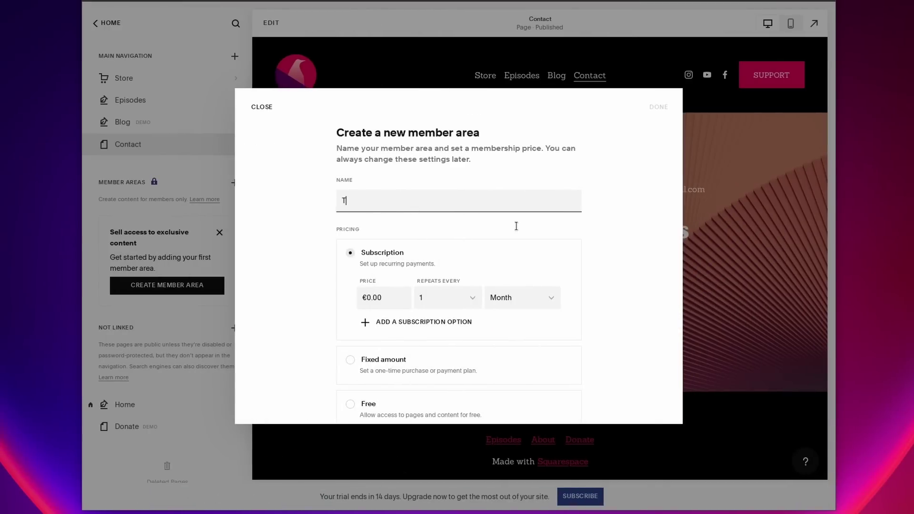
scroll(586, 219, "down", 1)
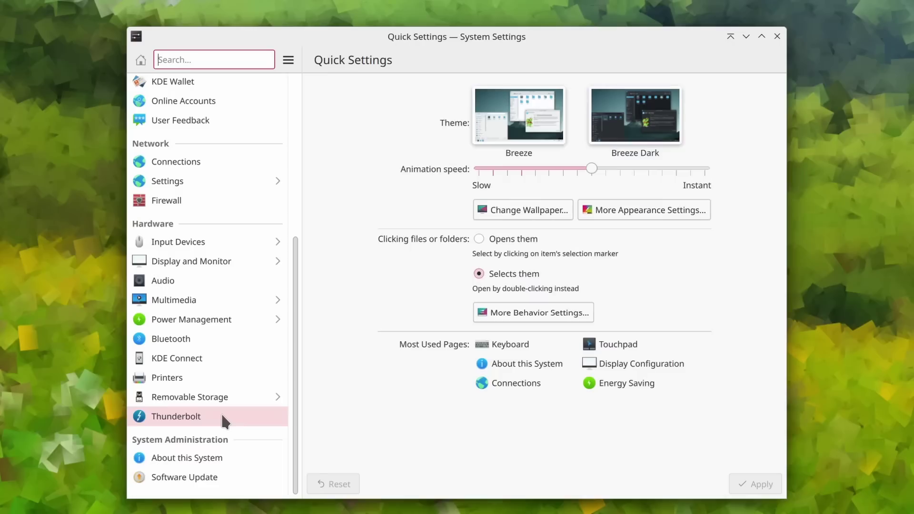
Show the About this System page under System Administration
left_click(203, 457)
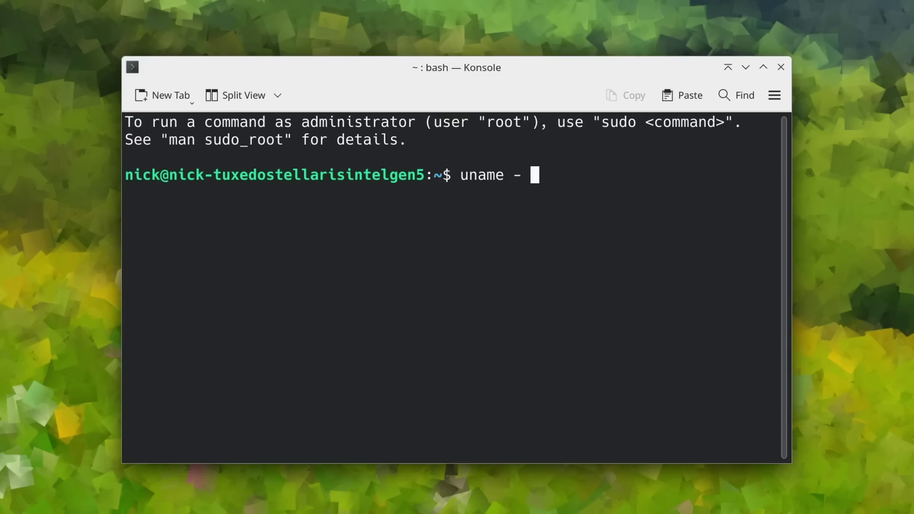
Print kernel details with uname -a, then try snap install nextcloud and select its not-found error
type("a")
key("Return")
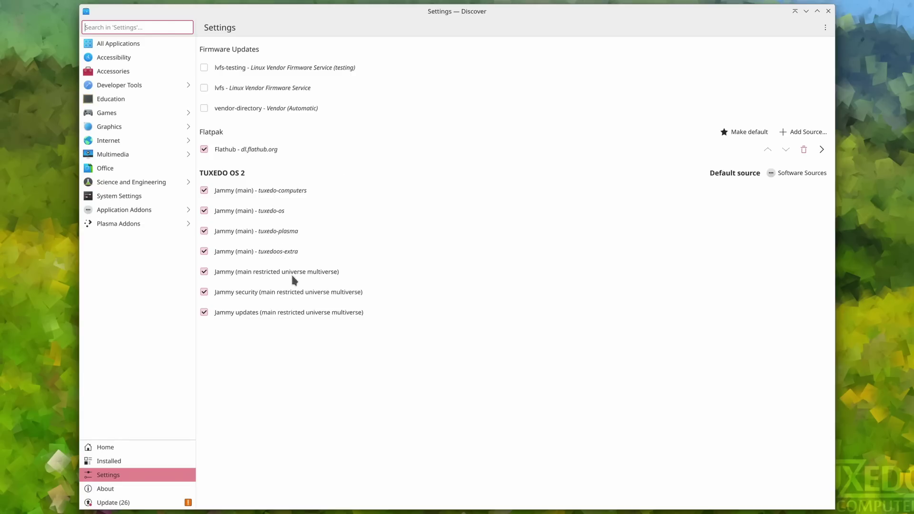
left_click(802, 173)
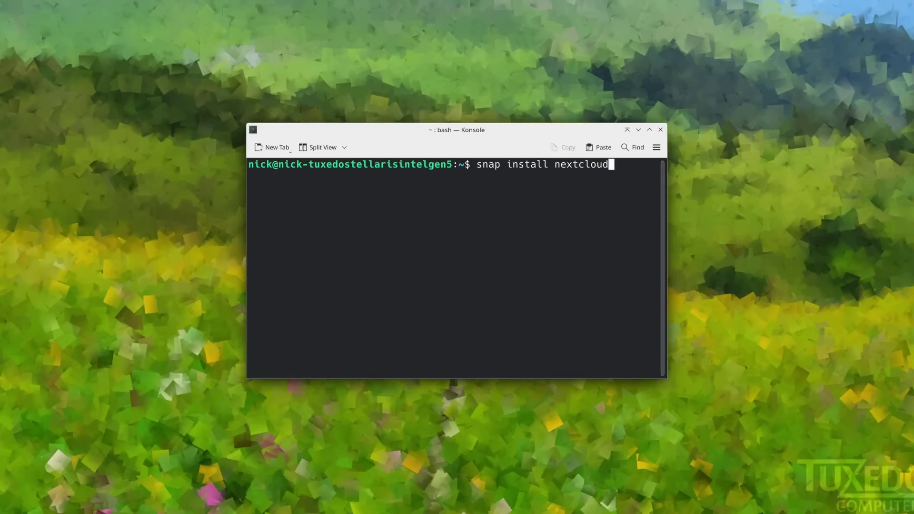
key("Return")
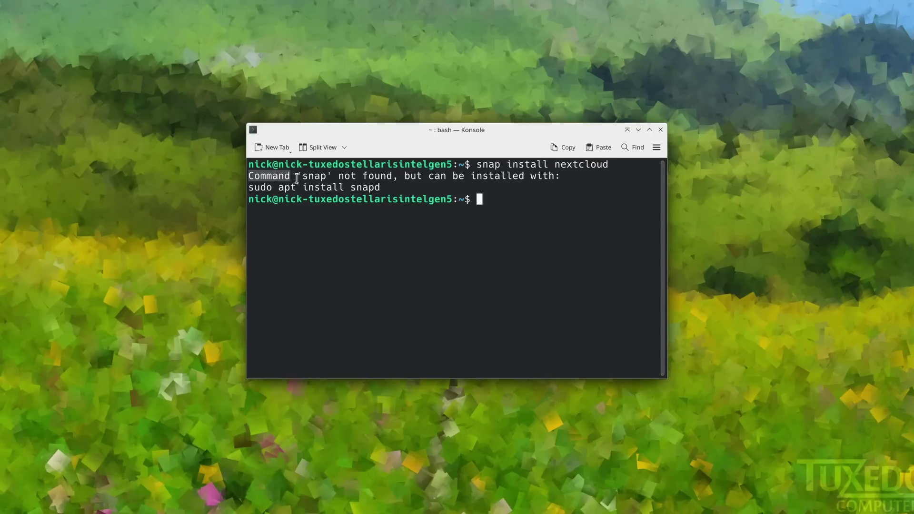
left_click_drag(314, 179, 524, 177)
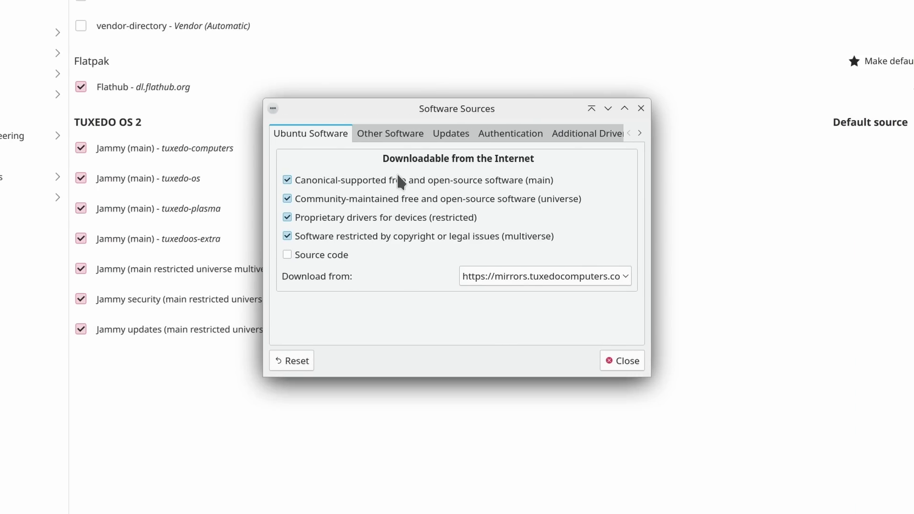
Review the Other Software, Updates and Ubuntu Software tabs of Software Sources
left_click(388, 133)
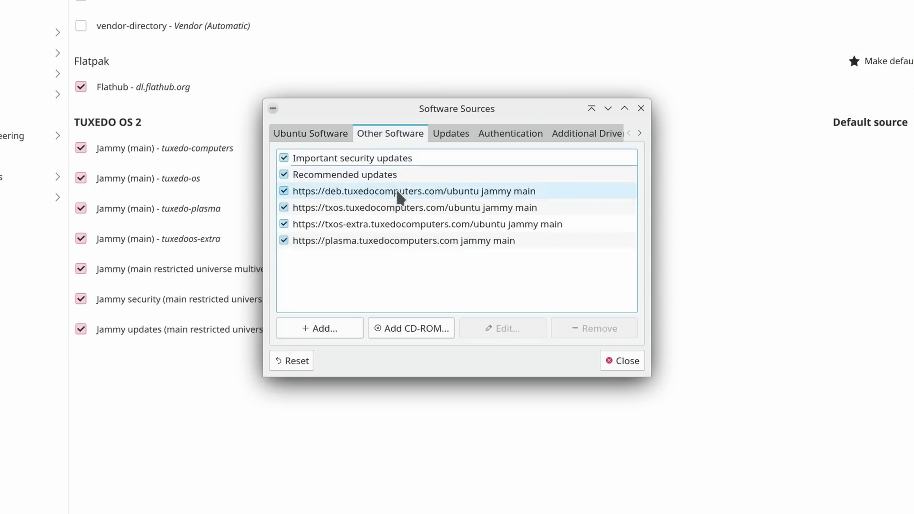
left_click(461, 142)
left_click(384, 132)
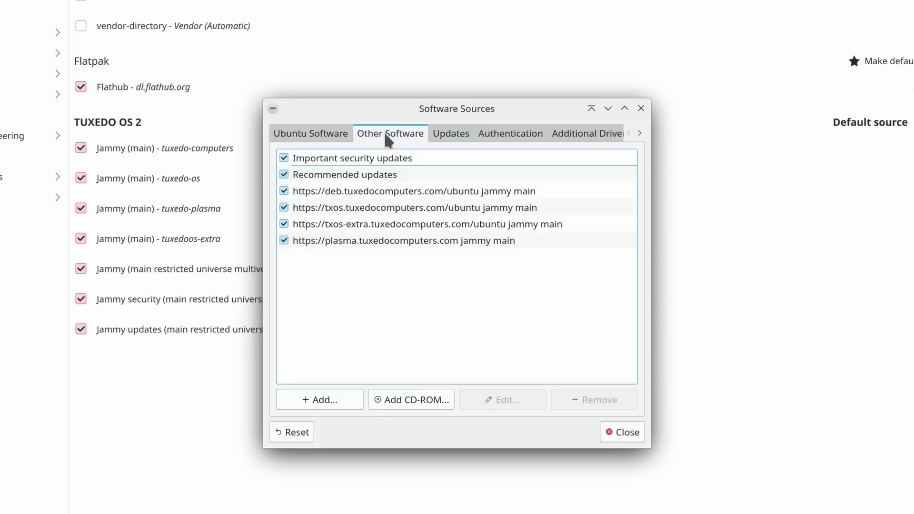
left_click(324, 130)
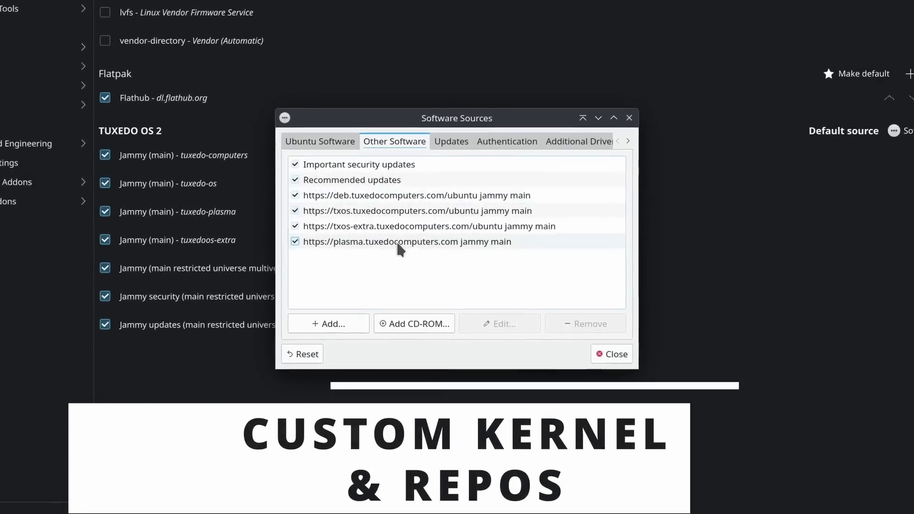
Select the plasma repository entry in the Other Software list
left_click(391, 242)
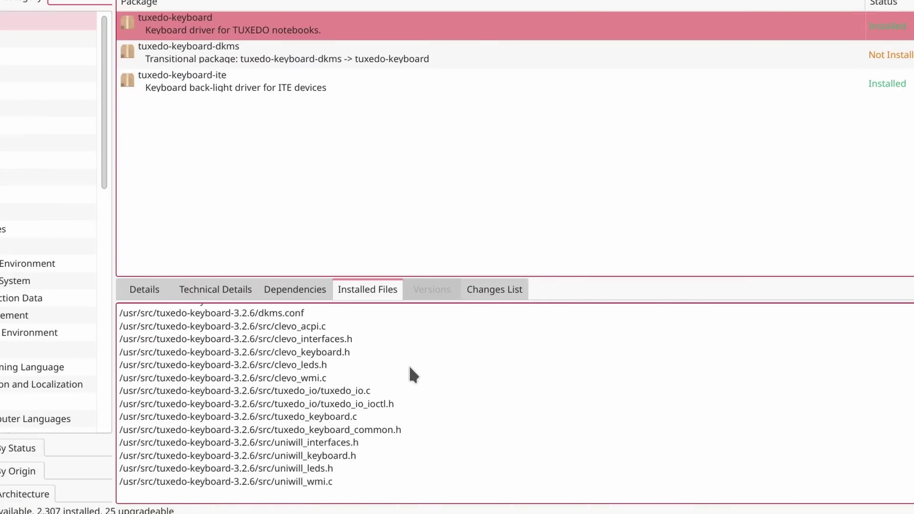
Check which install sources offer Firefox using the Sources dropdown
scroll(409, 367, "up", 2)
scroll(315, 316, "down", 2)
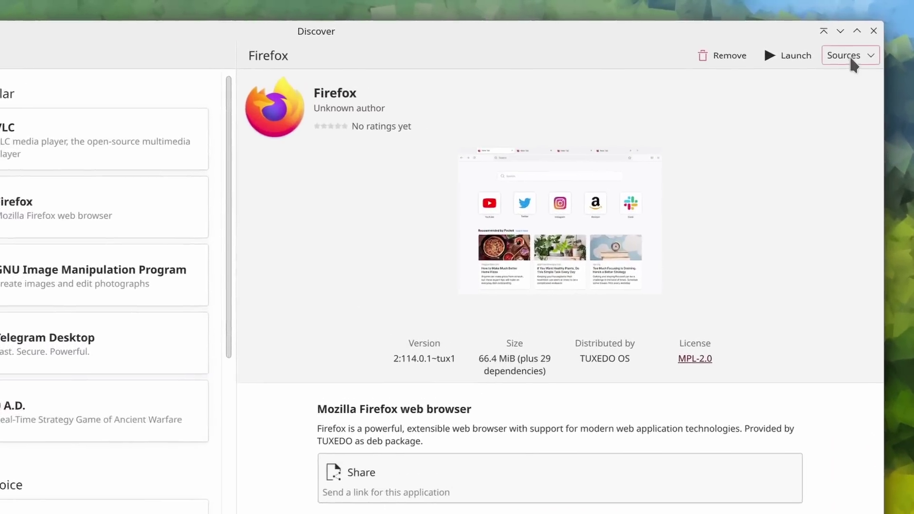
left_click(849, 56)
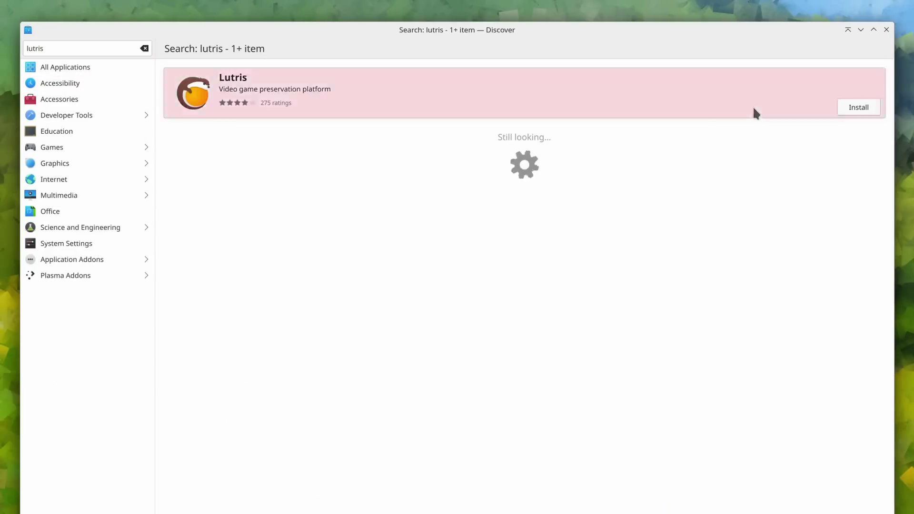
List Lutris's sources: Flathub 0.5.13 and TUXEDO OS 0.5.13-1~tux1
left_click(752, 109)
left_click(867, 49)
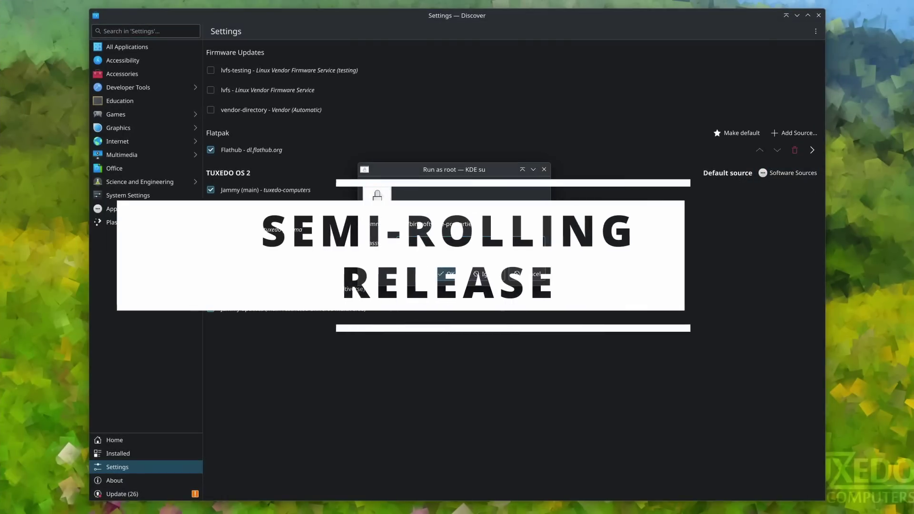
Authenticate, inspect the plasma repository's details without changes, then go to Software Update settings
key("Return")
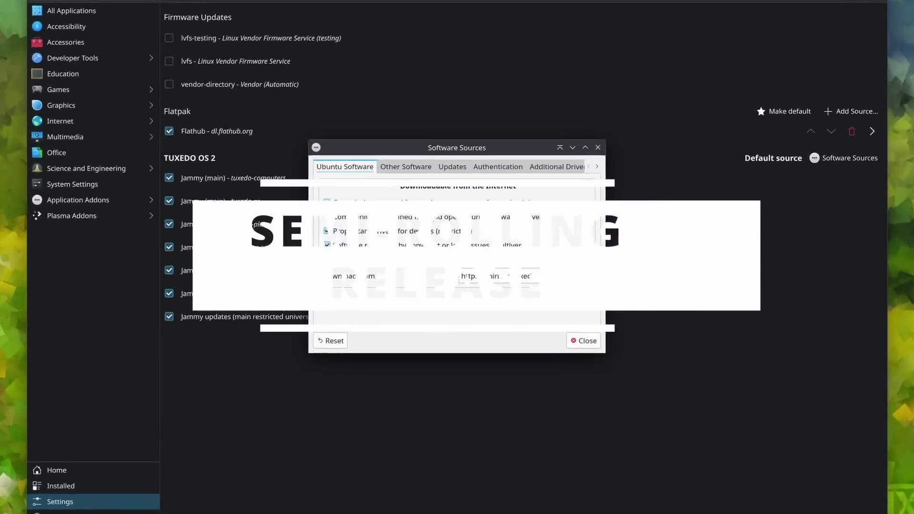
left_click(413, 180)
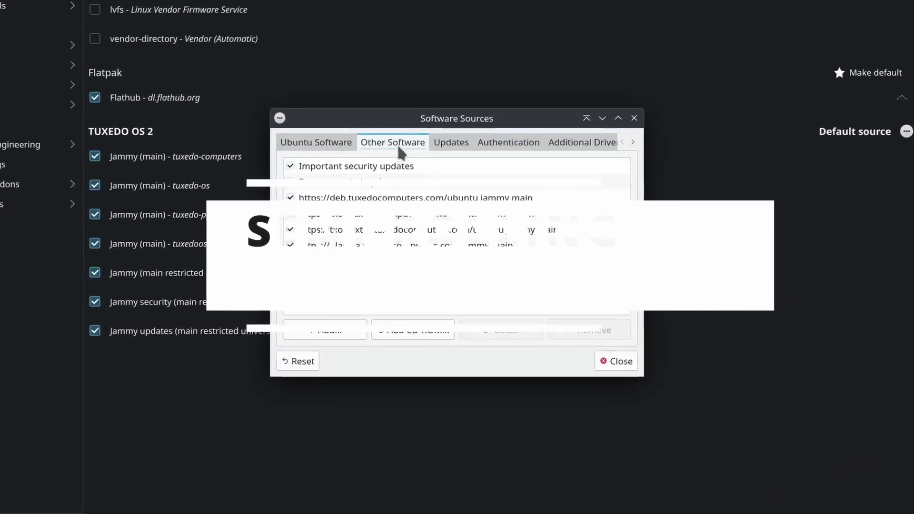
left_click(389, 247)
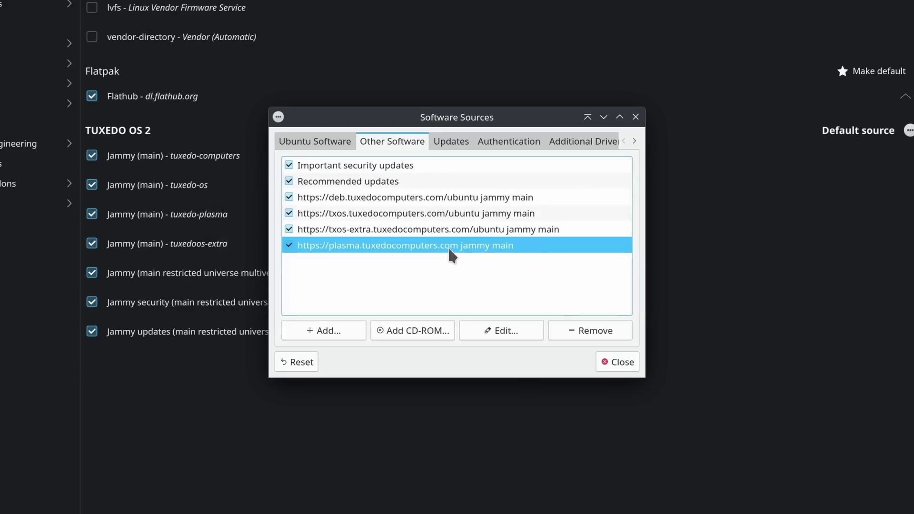
left_click(502, 330)
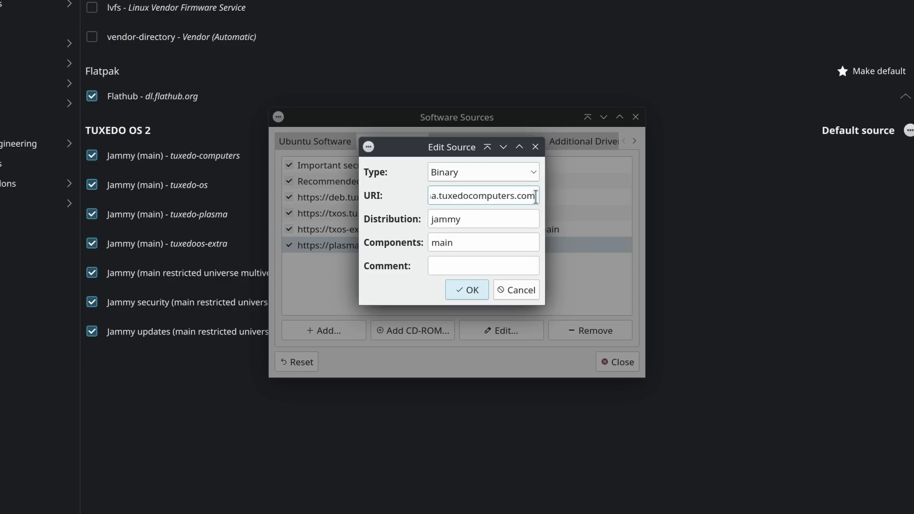
left_click(524, 292)
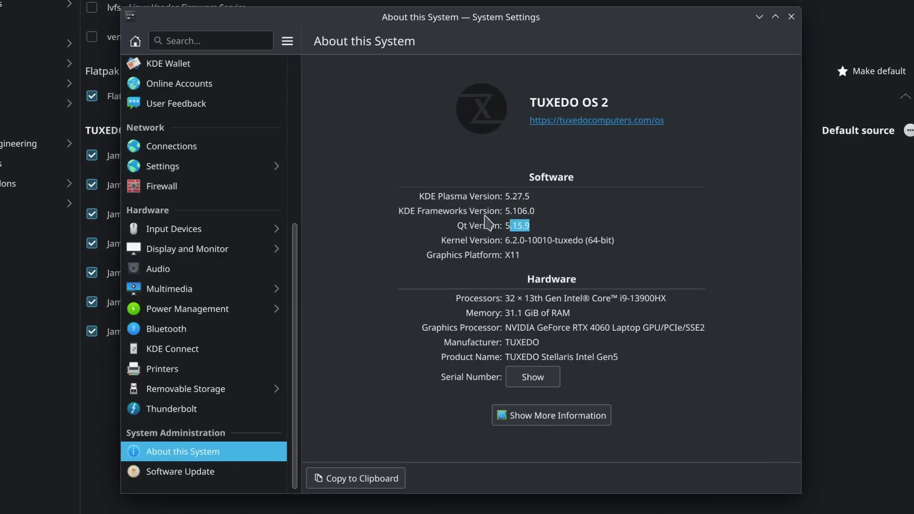
left_click(197, 476)
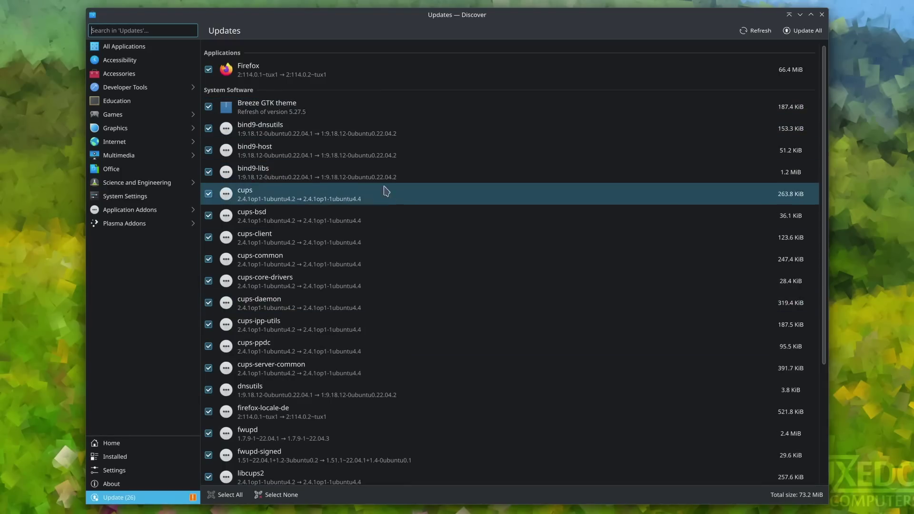
scroll(384, 320, "down", 1)
scroll(384, 320, "down", 3)
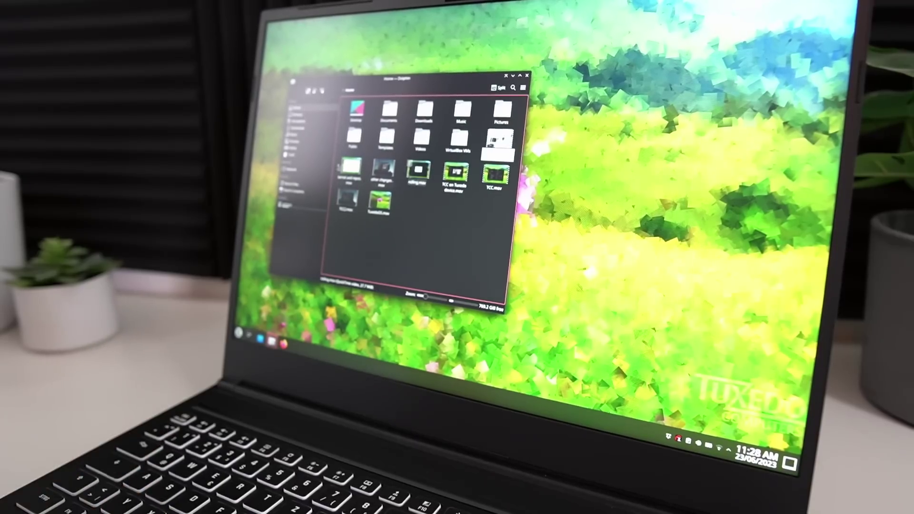
Switch the Dolphin file manager to the Network location in its sidebar
left_click(292, 169)
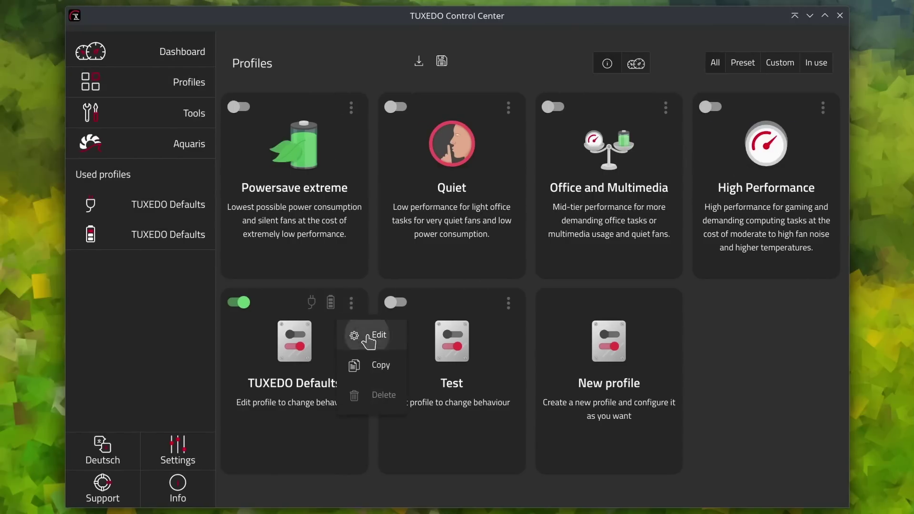
Edit the TUXEDO Defaults profile and set its screen brightness to 30%
left_click(368, 339)
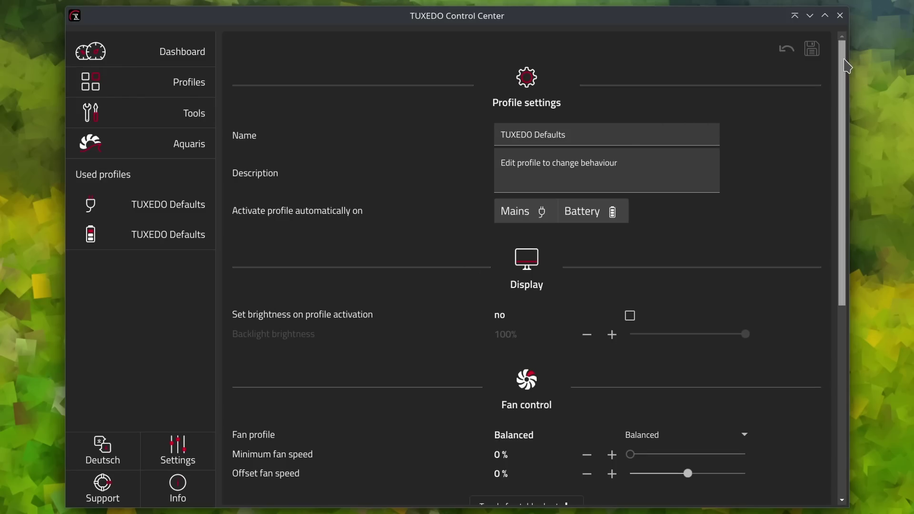
left_click_drag(843, 59, 832, 241)
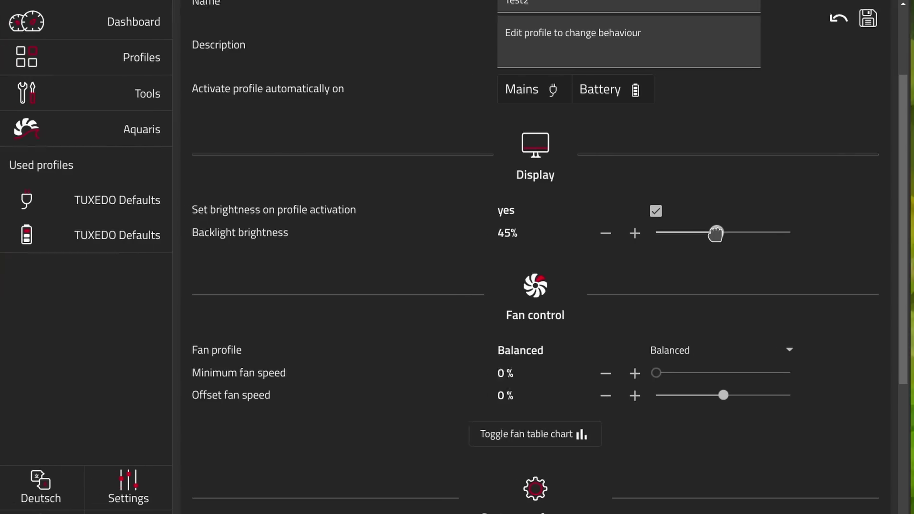
left_click_drag(718, 234, 704, 233)
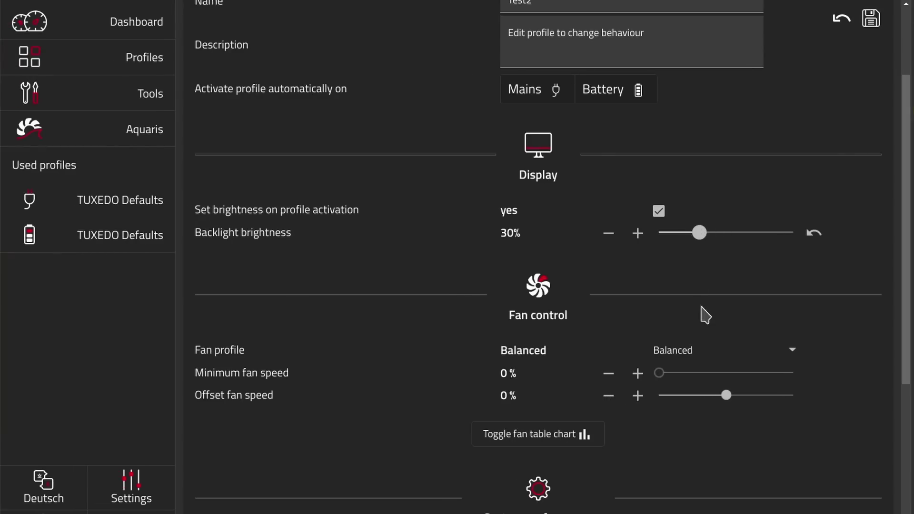
Select Silent as the profile's fan profile and scroll down to the power limits
scroll(705, 316, "down", 3)
left_click(687, 238)
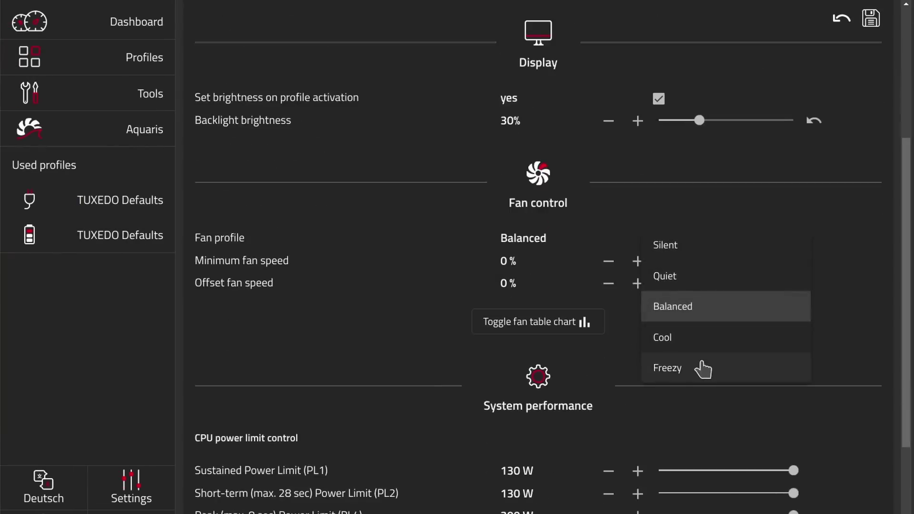
left_click(685, 257)
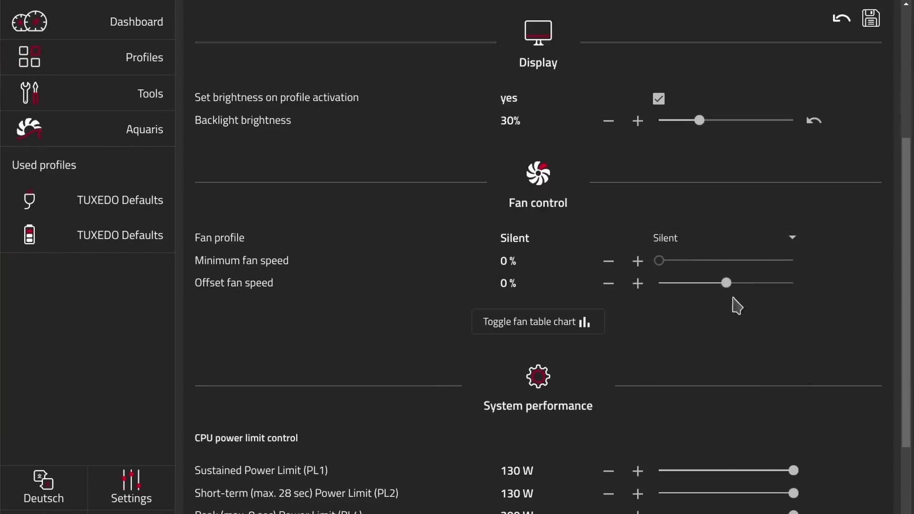
scroll(736, 314, "down", 4)
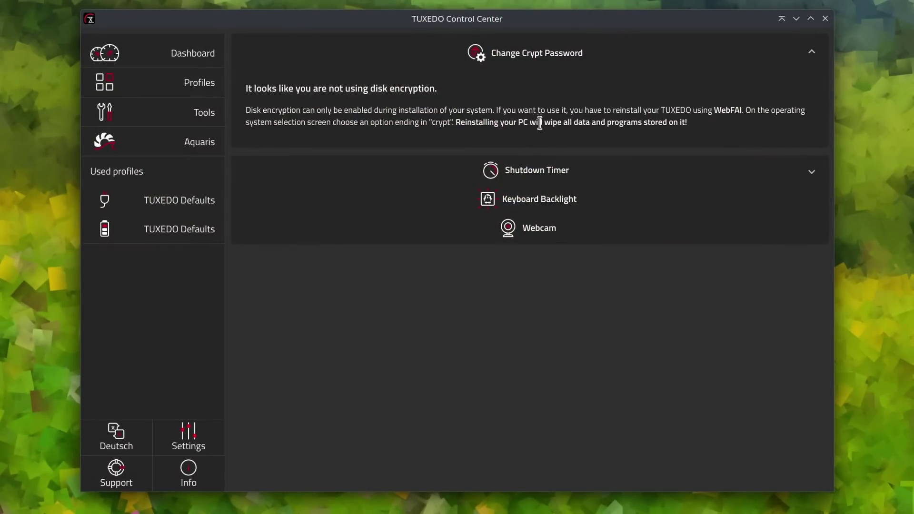
Expand Shutdown Timer, then set battery charging to Reduced capacity with Stationary use
left_click(550, 177)
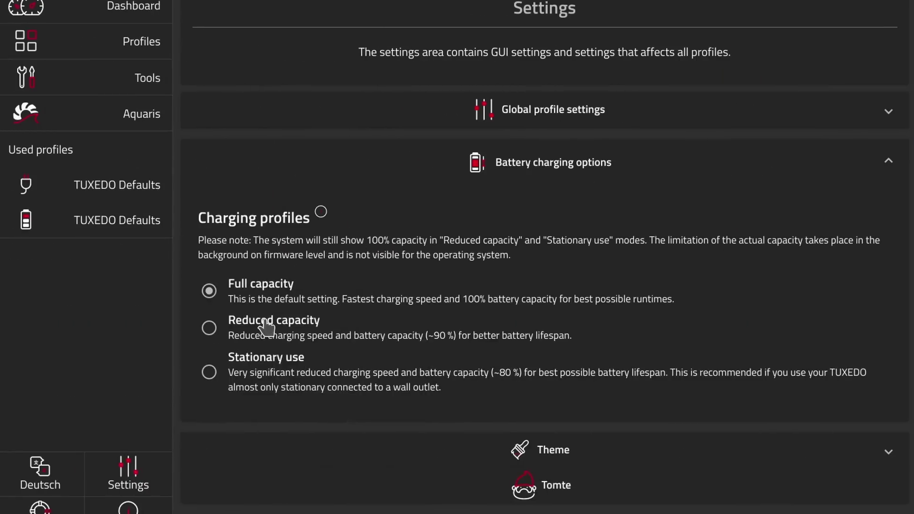
left_click(266, 327)
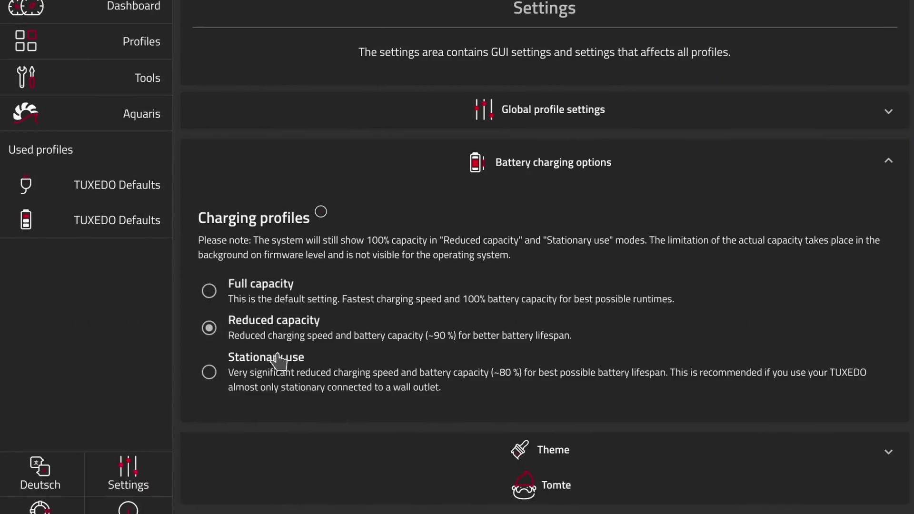
left_click(277, 379)
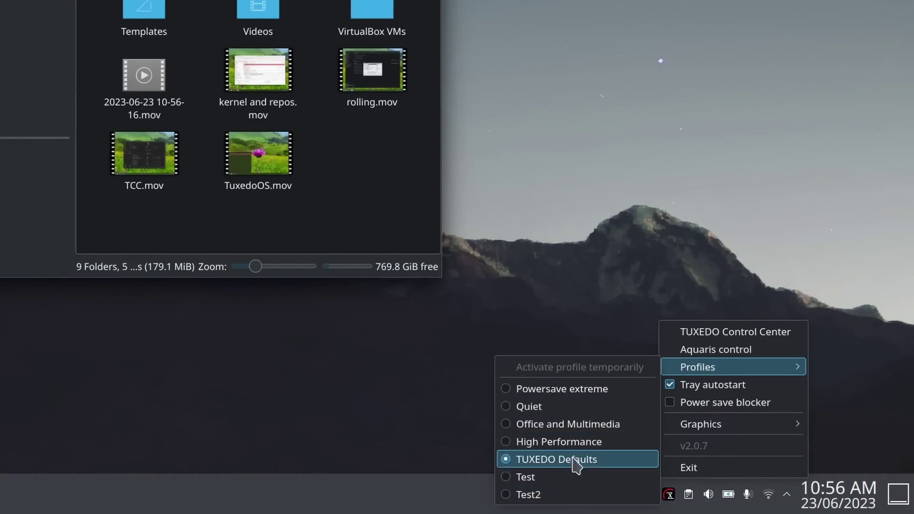
mouse_move(687, 426)
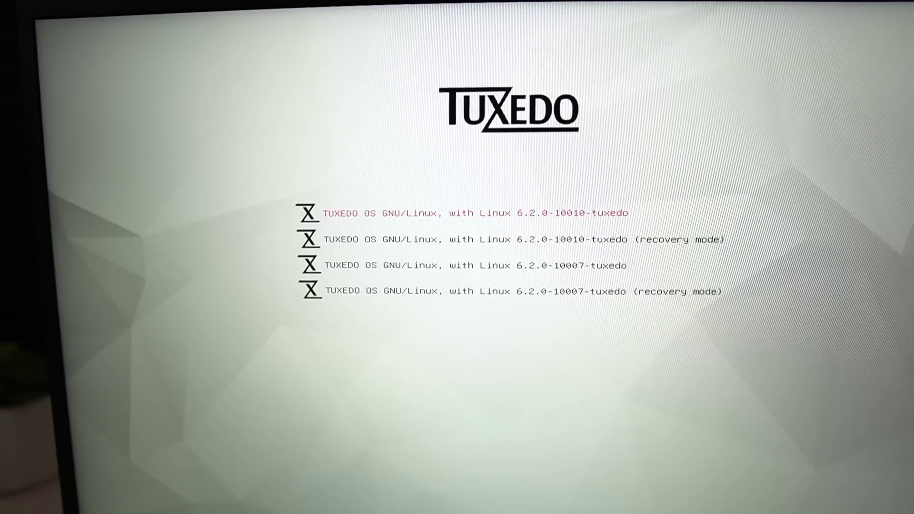
Browse GRUB's advanced options, return to the main menu and boot WebFAI for TUXEDO
key("Down")
key("Down")
key("Down")
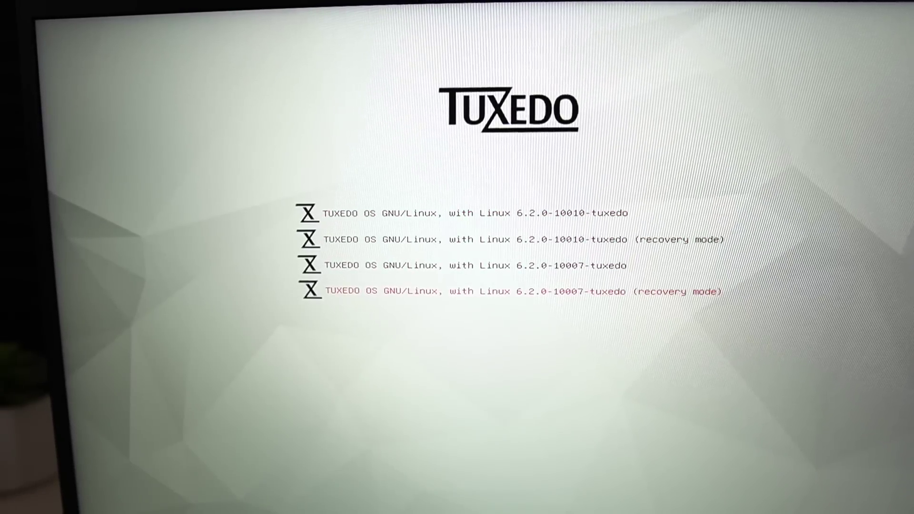
key("Escape")
key("Down")
key("Down")
key("Down")
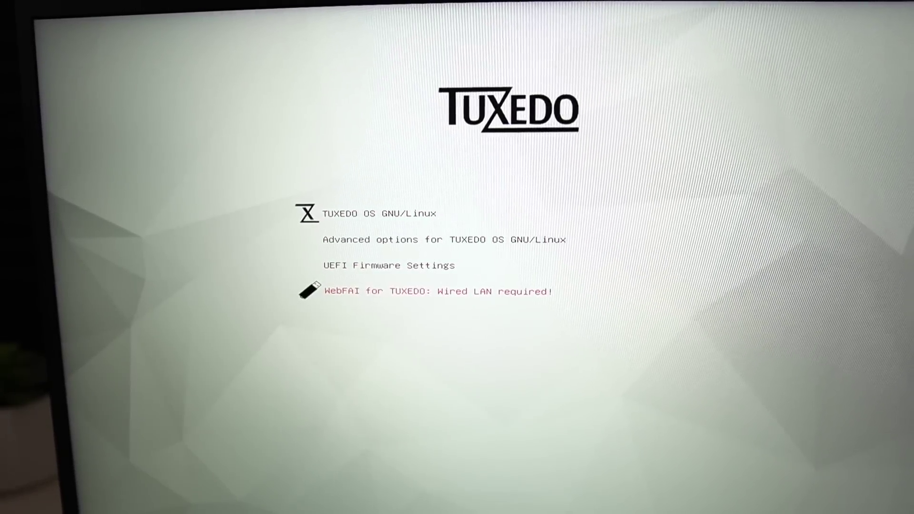
key("Return")
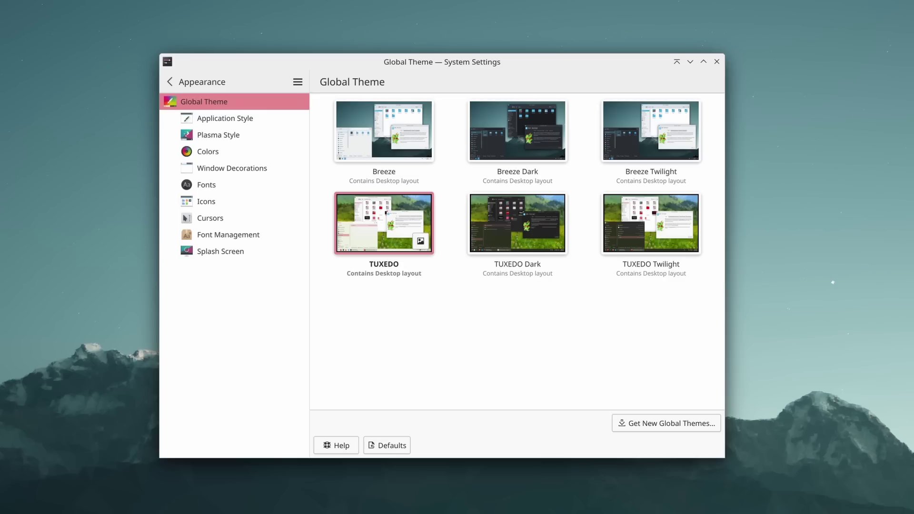
Open Dolphin on Home, select and deselect all items, and inspect the VirtualBox VMs folder's actions
key("super+e")
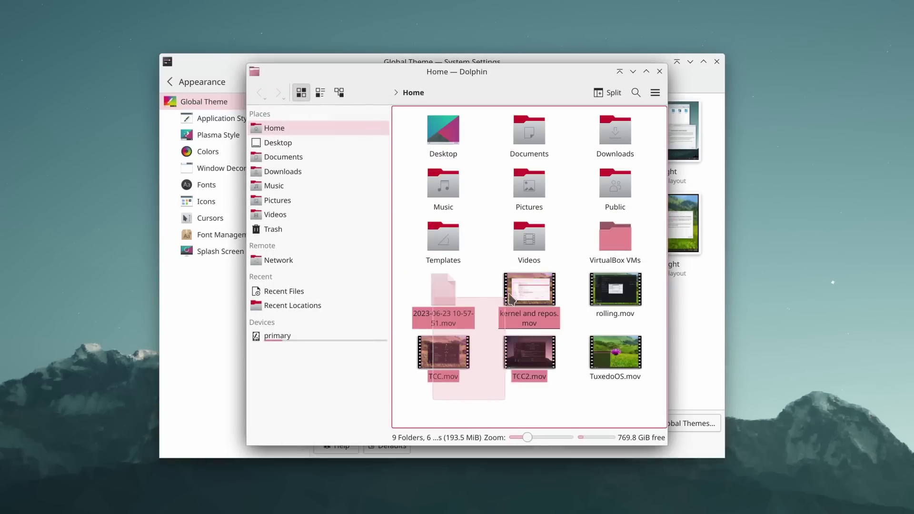
left_click_drag(519, 291, 645, 121)
left_click(646, 120)
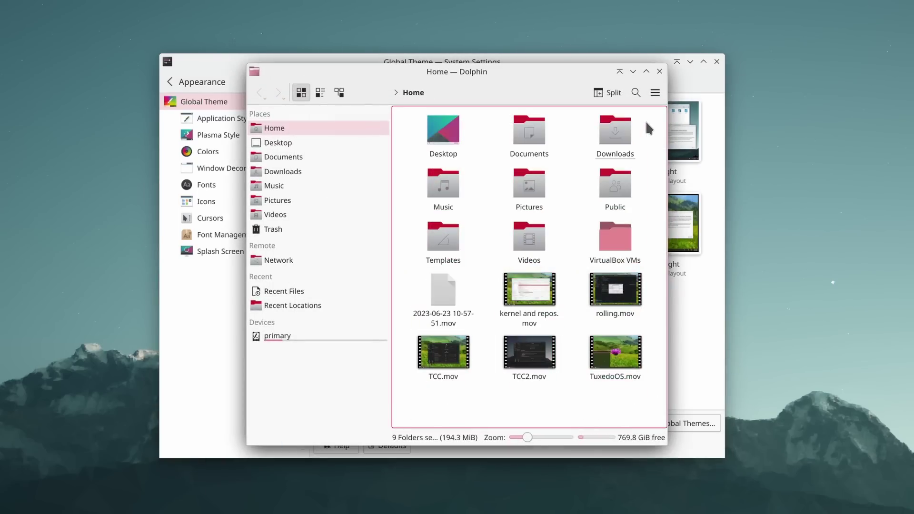
right_click(614, 231)
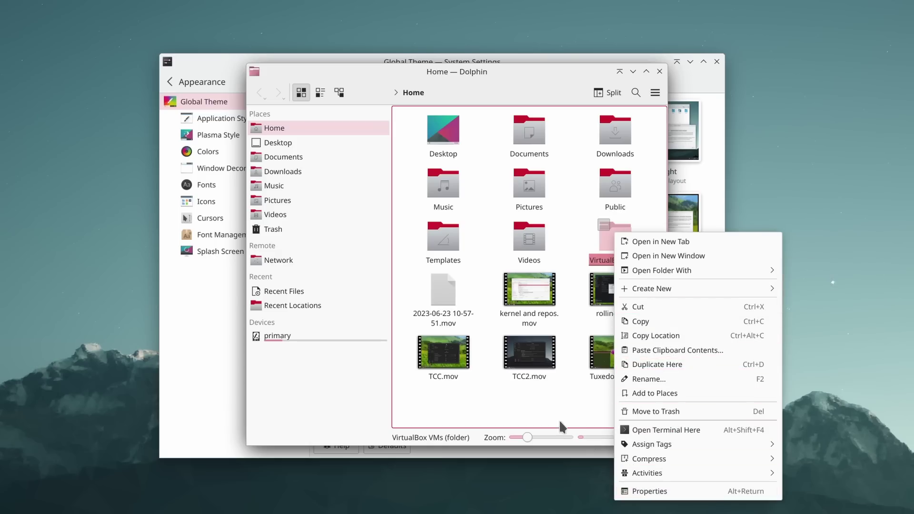
left_click(538, 410)
Apply the TUXEDO Dark global theme in System Settings
left_click(687, 362)
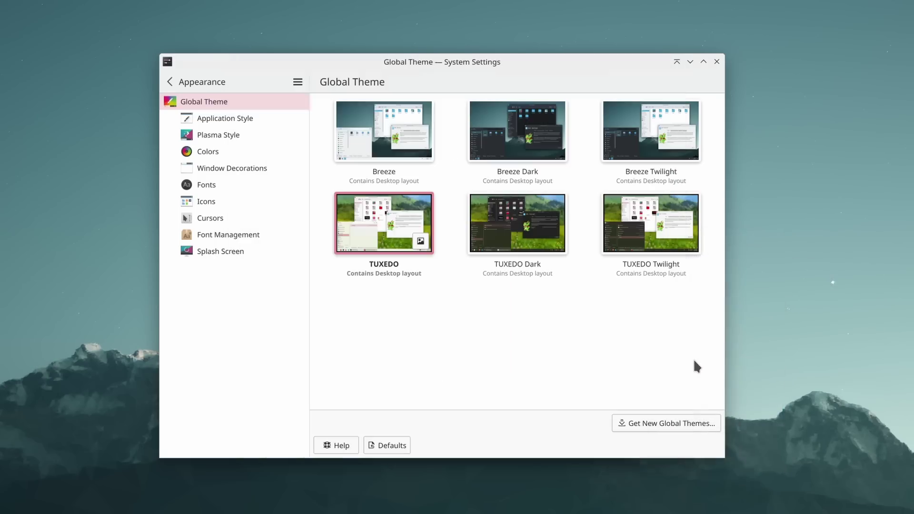
left_click(500, 231)
left_click(601, 313)
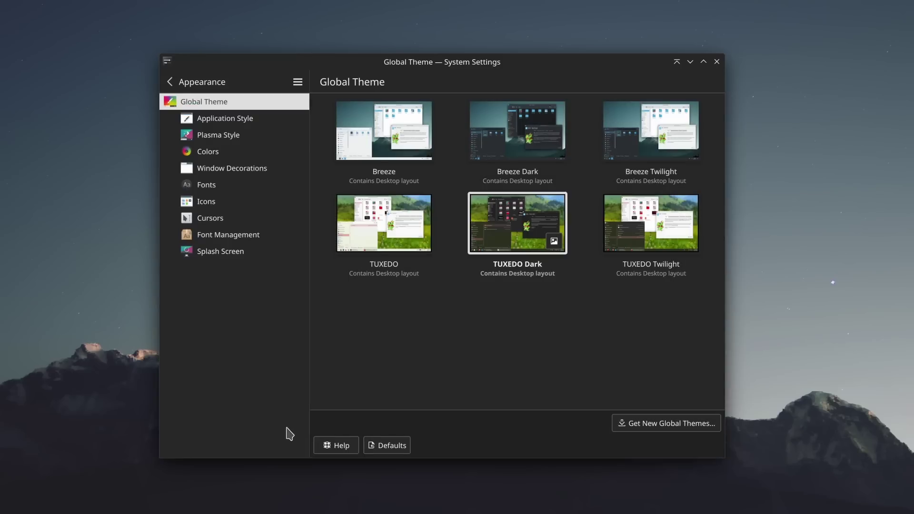
Show the Downloads folder's actions in the dark Dolphin window, then minimize it
key("alt+Tab")
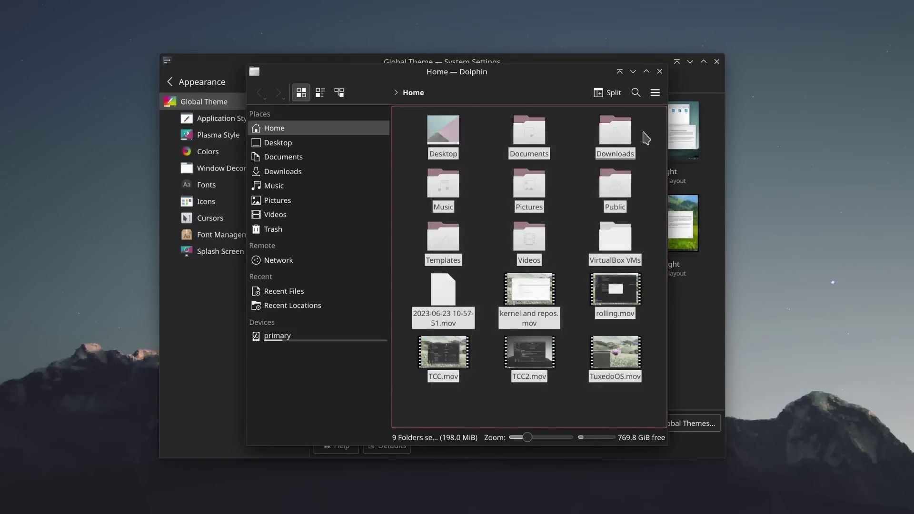
right_click(616, 132)
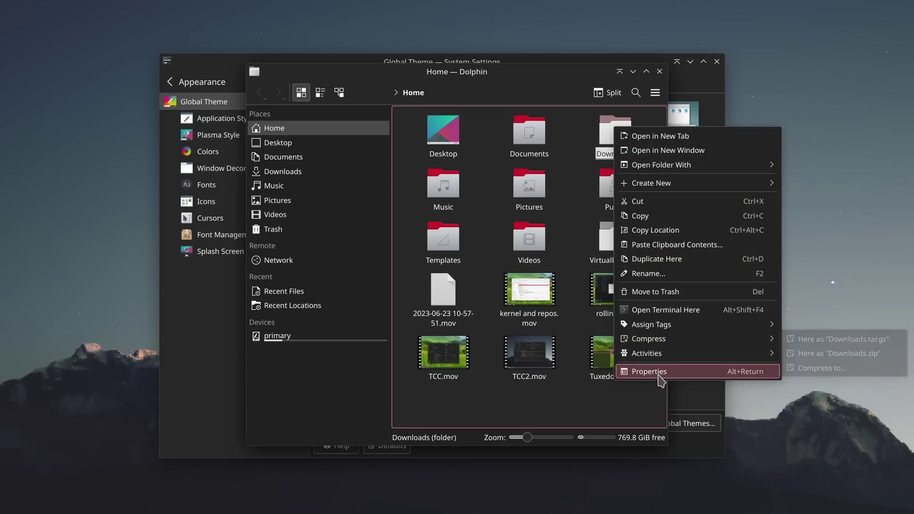
left_click(551, 398)
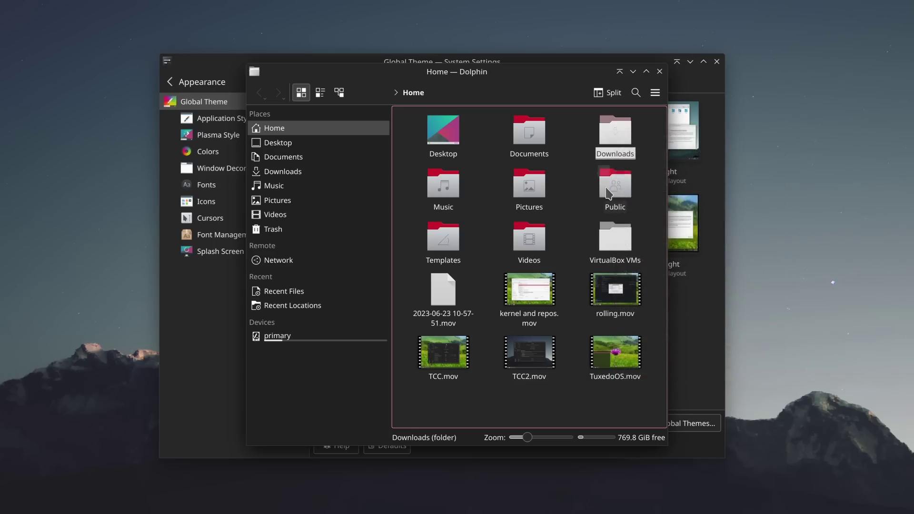
left_click(631, 73)
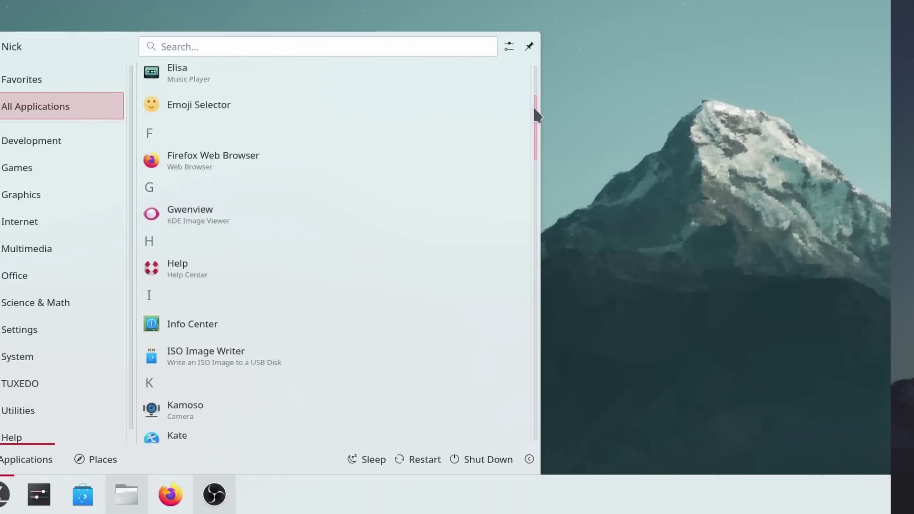
Dismiss the Downloads folder actions list and minimize the file manager
scroll(557, 123, "down", 3)
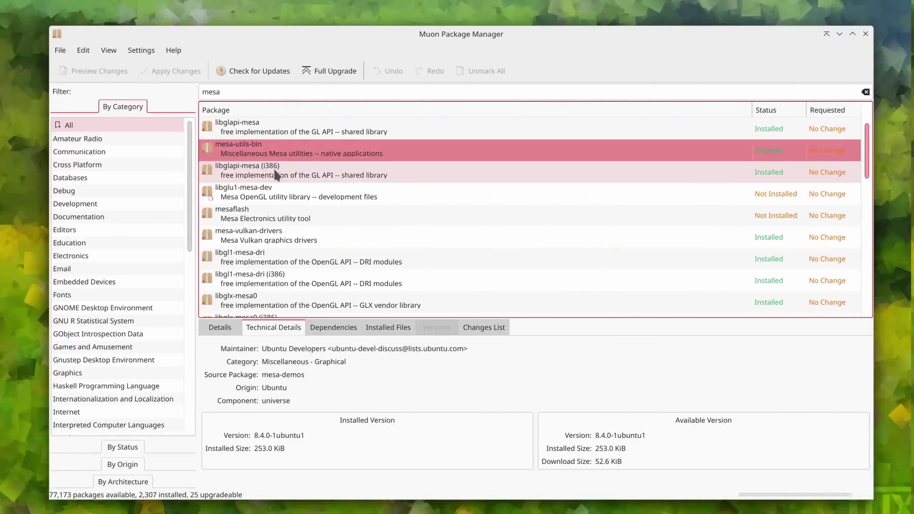
left_click(274, 174)
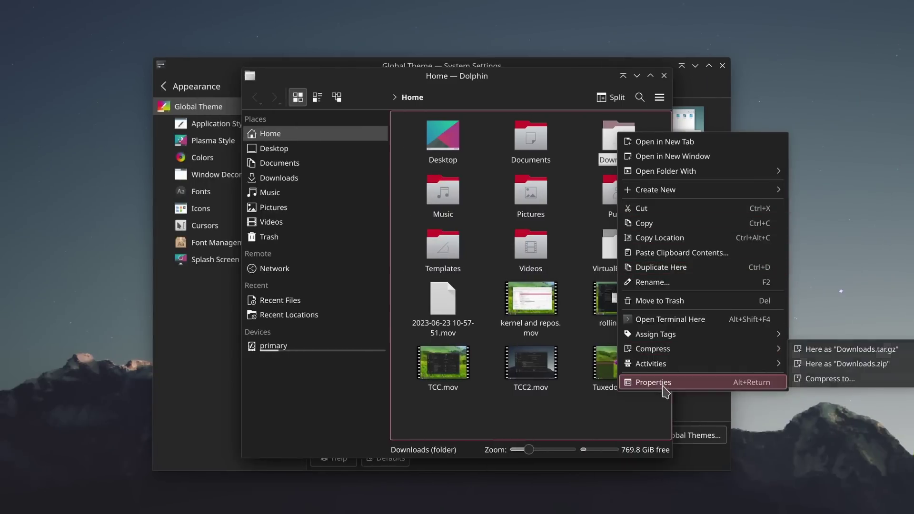
left_click(557, 412)
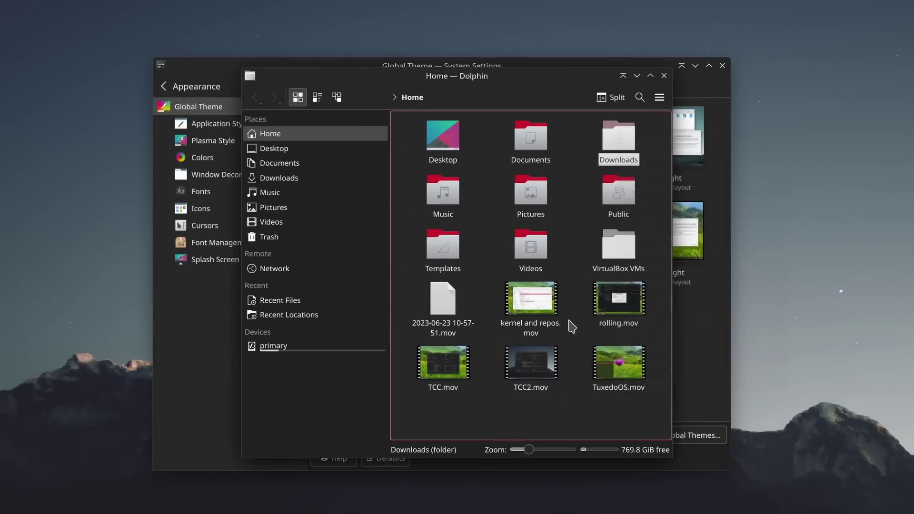
left_click(636, 76)
Move System Settings aside and apply the TUXEDO global theme's appearance settings
left_click_drag(634, 81, 576, 57)
left_click(388, 216)
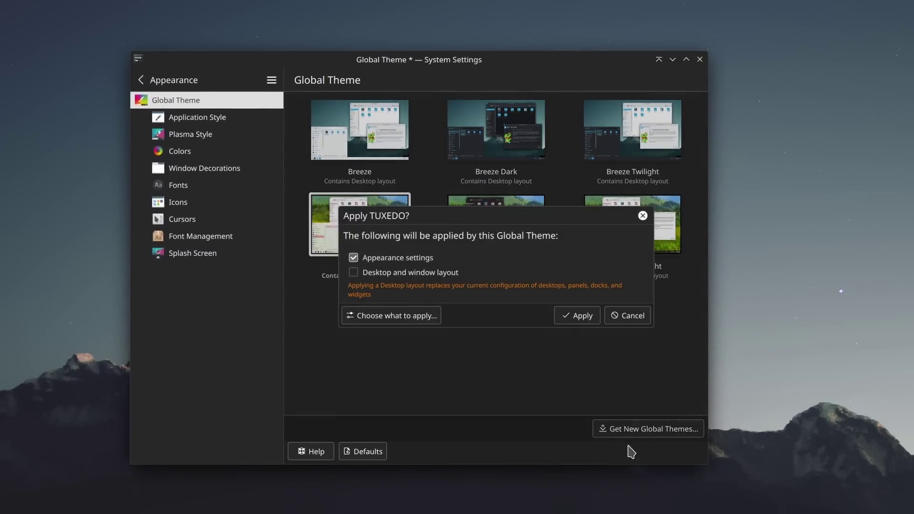
left_click(580, 317)
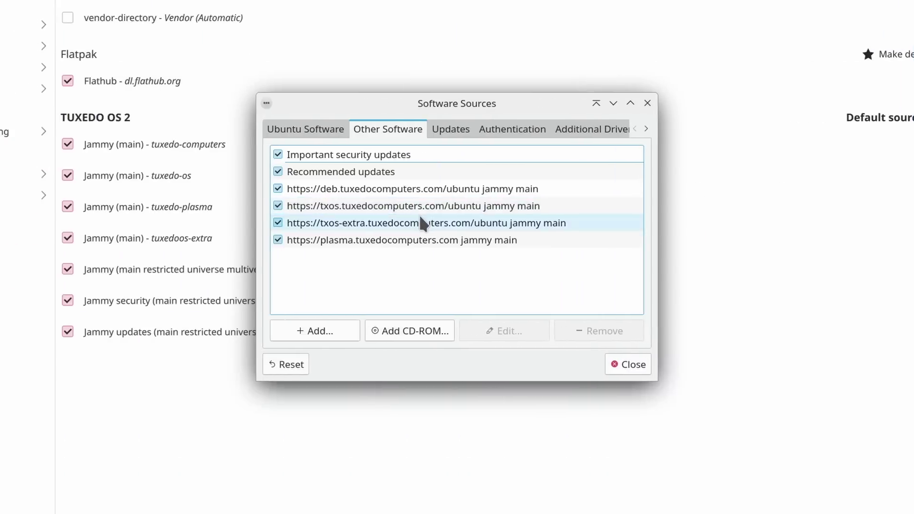
Review Discover's Software Sources: automatic updates, additional repositories and Ubuntu sources
left_click(461, 135)
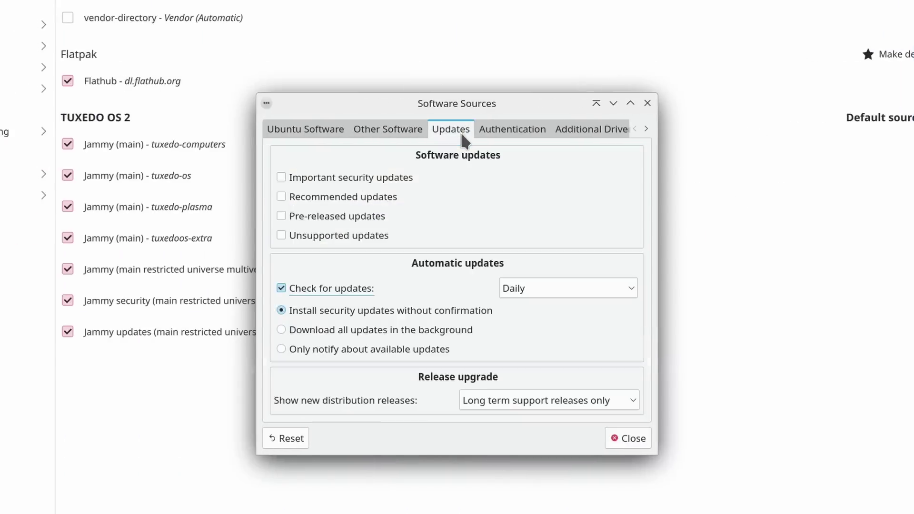
left_click(384, 136)
left_click(320, 134)
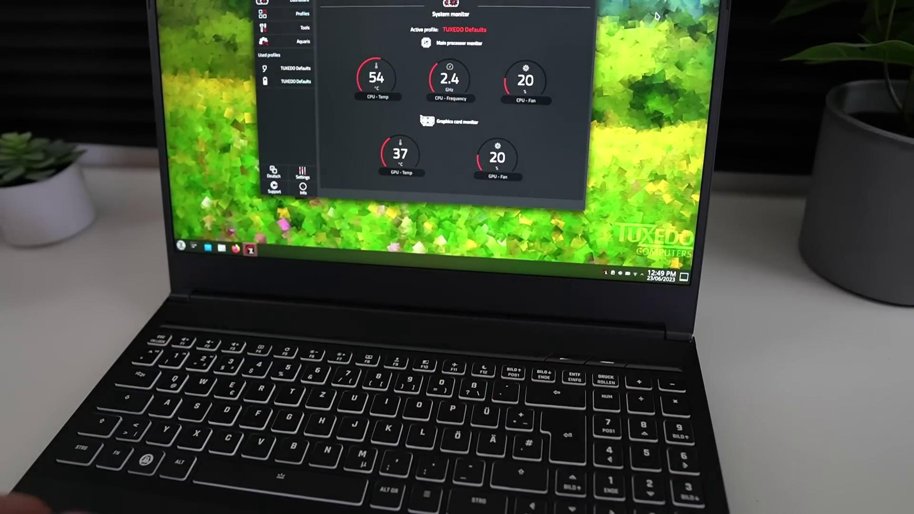
Move the TUXEDO Control Center window toward the lower right
mouse_move(484, 0)
left_mouse_down()
mouse_move(477, 21)
mouse_move(474, 0)
mouse_move(494, 4)
left_mouse_up()
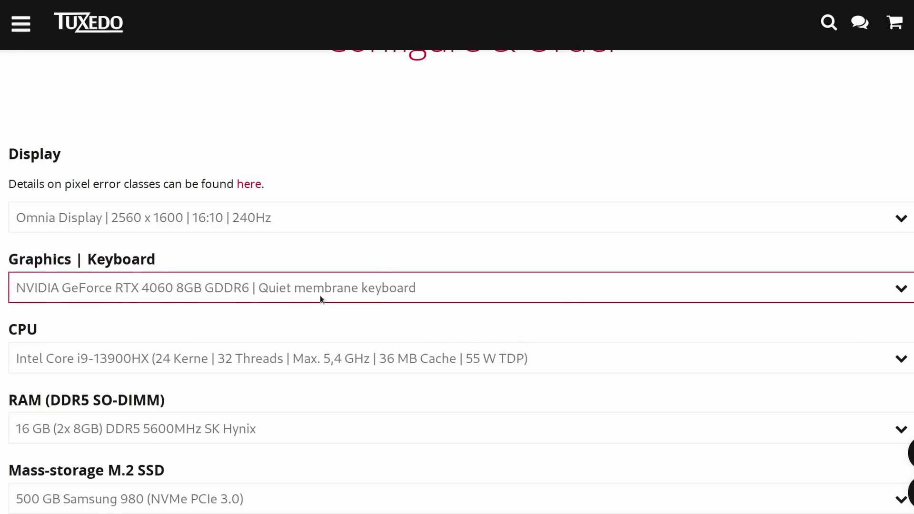
Review graphics and RAM options keeping 16 GB, then choose 4 TB Crucial P3 Plus for the SSDs
left_click(321, 300)
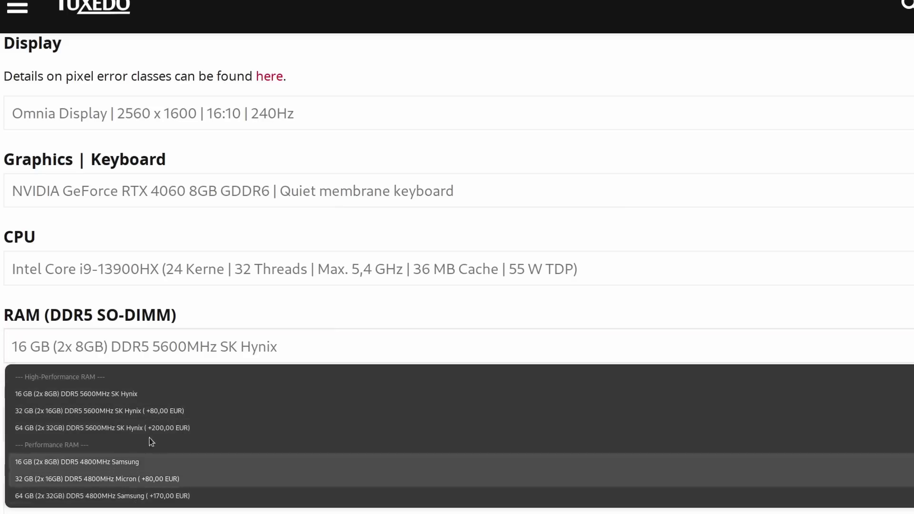
left_click(161, 347)
left_click(152, 424)
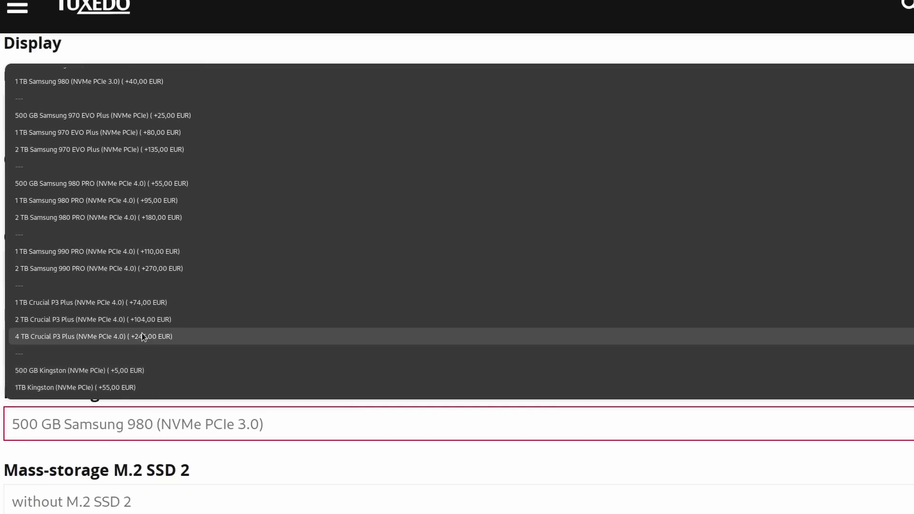
left_click(142, 336)
left_click(134, 501)
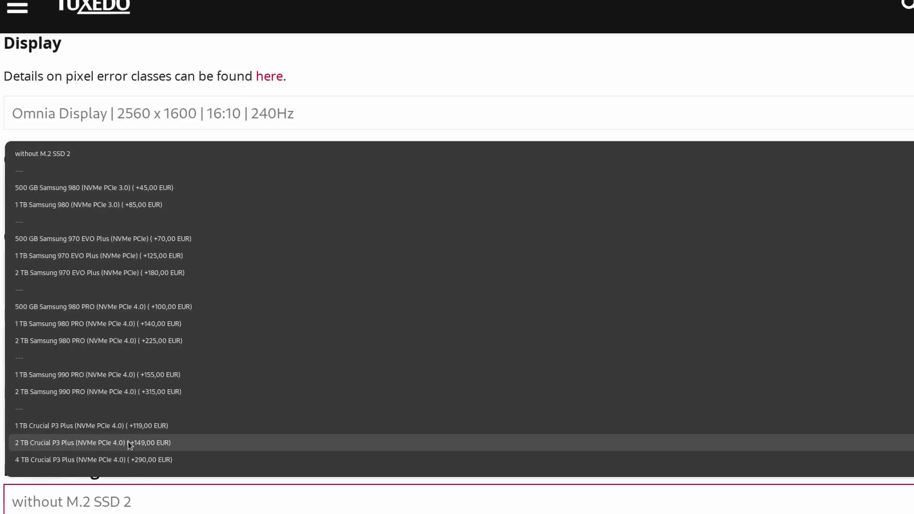
scroll(122, 341, "down", 3)
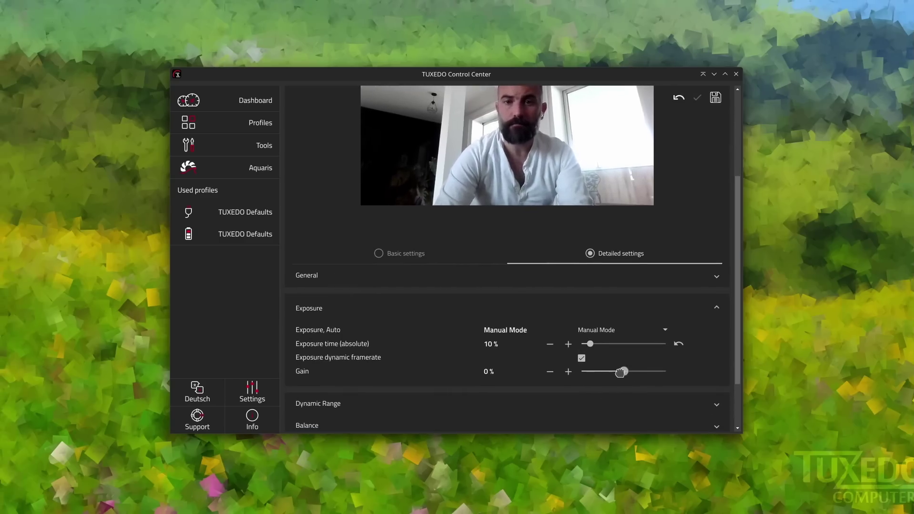
Raise the webcam Gain slider to 50% and expand the Dynamic Range settings
left_click_drag(622, 372, 623, 371)
scroll(678, 374, "up", 2)
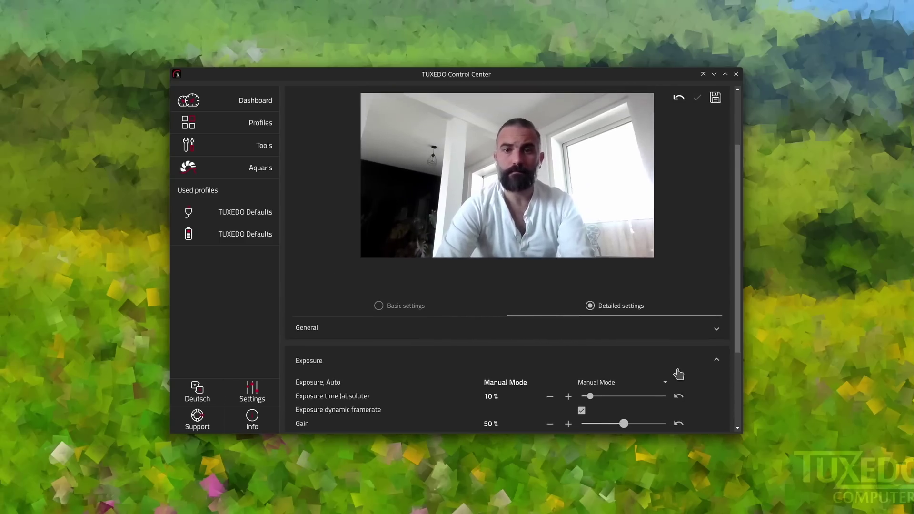
scroll(678, 374, "down", 2)
scroll(678, 374, "down", 2)
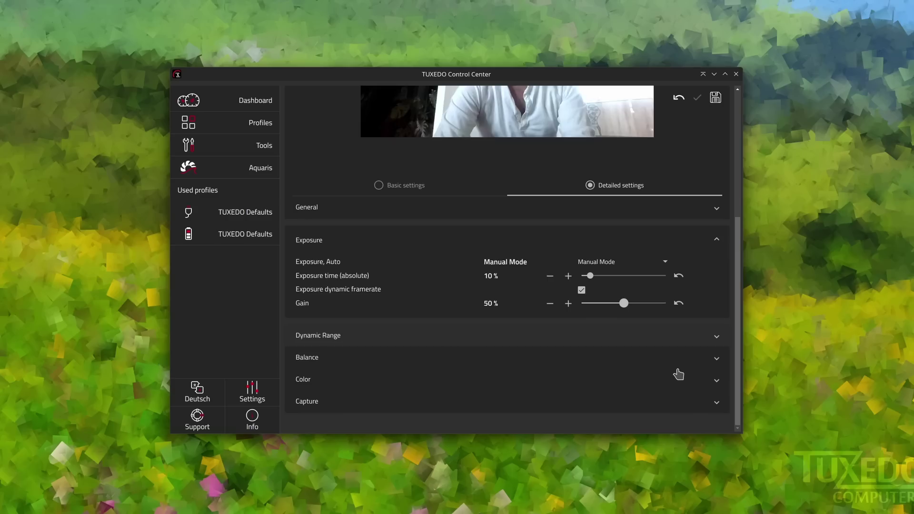
left_click(628, 347)
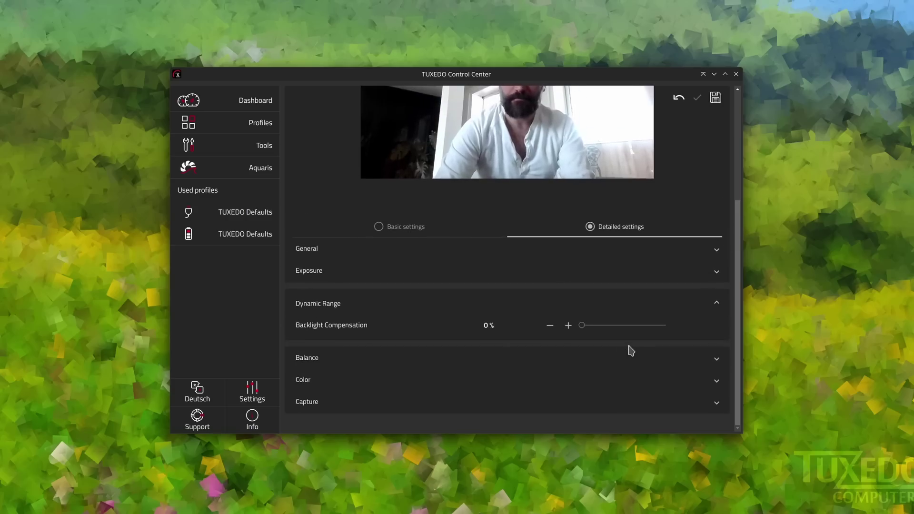
scroll(650, 320, "up", 3)
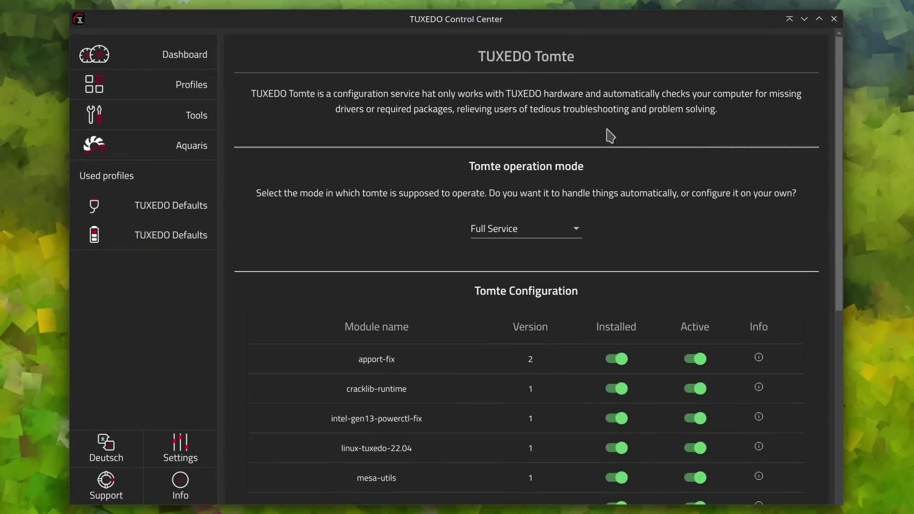
left_click(545, 235)
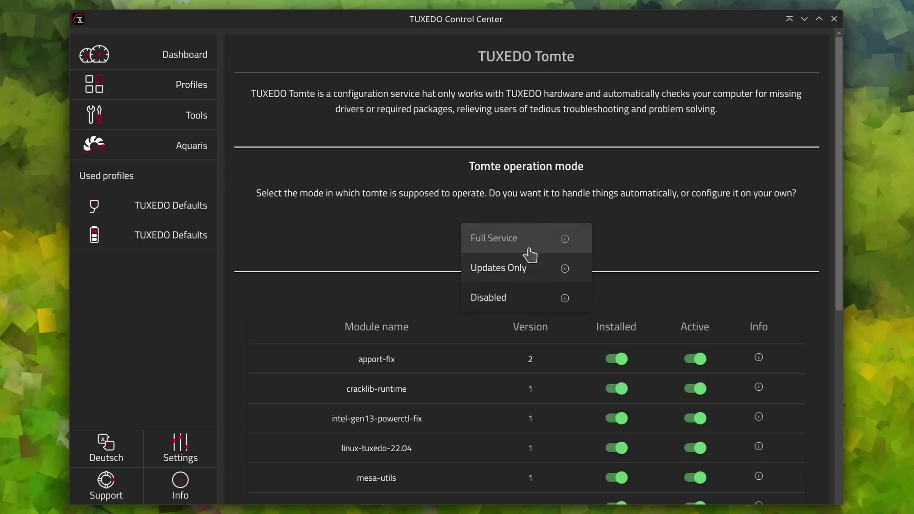
left_click(633, 231)
scroll(633, 231, "down", 5)
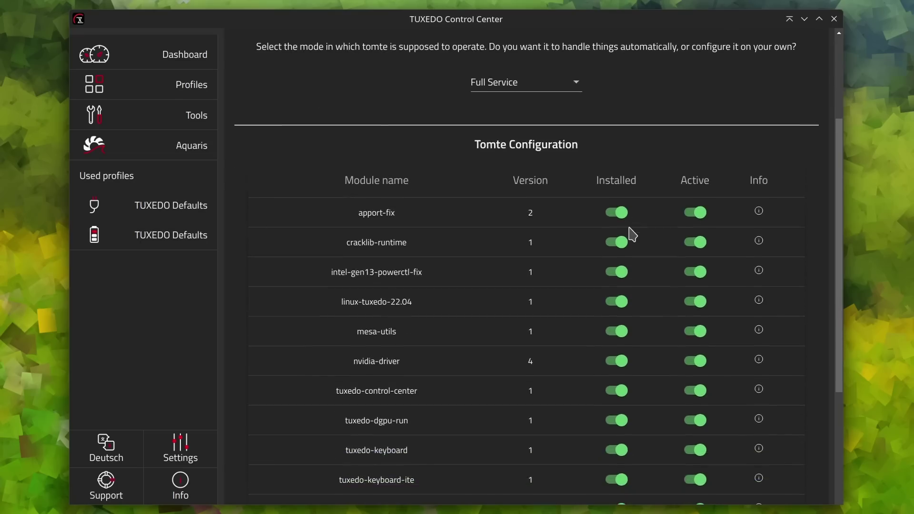
mouse_move(760, 271)
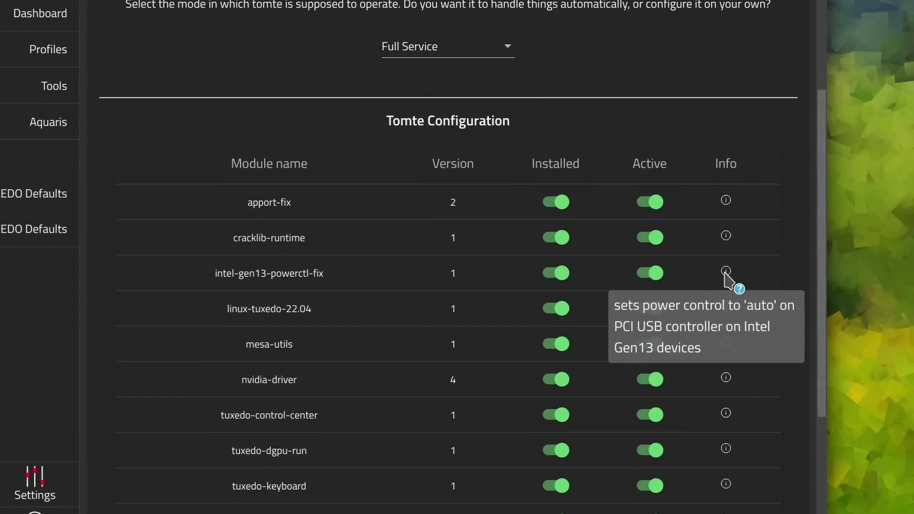
mouse_move(723, 312)
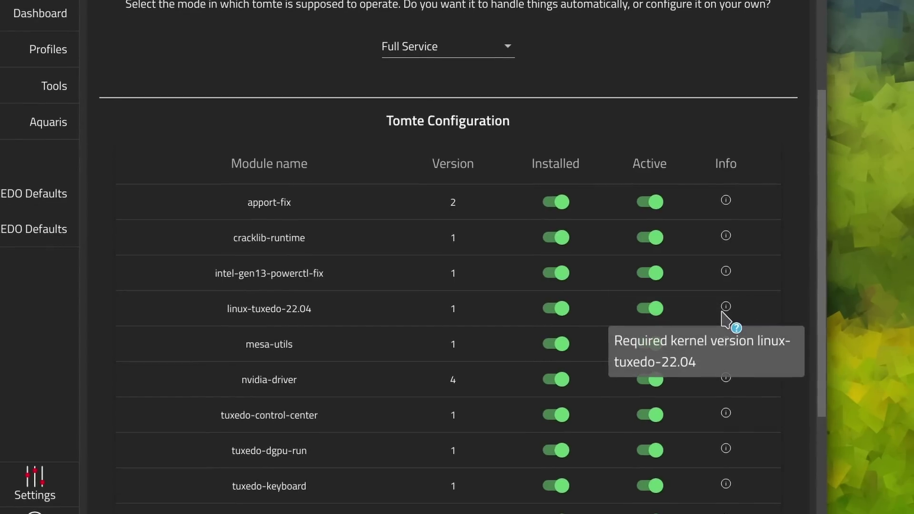
mouse_move(722, 338)
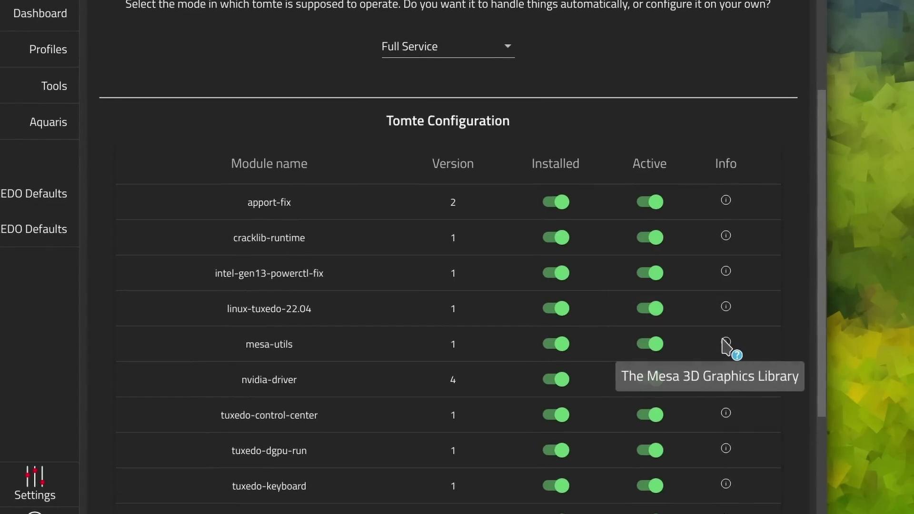
mouse_move(722, 371)
mouse_move(720, 408)
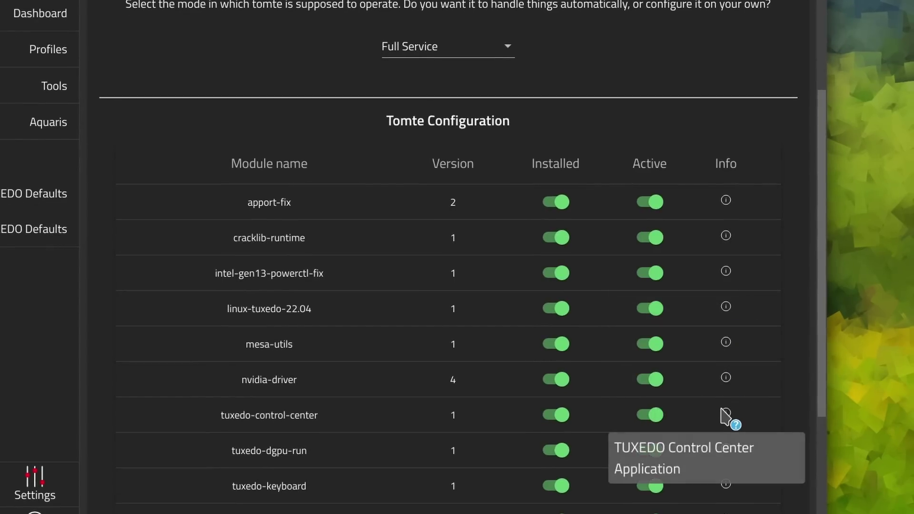
mouse_move(722, 442)
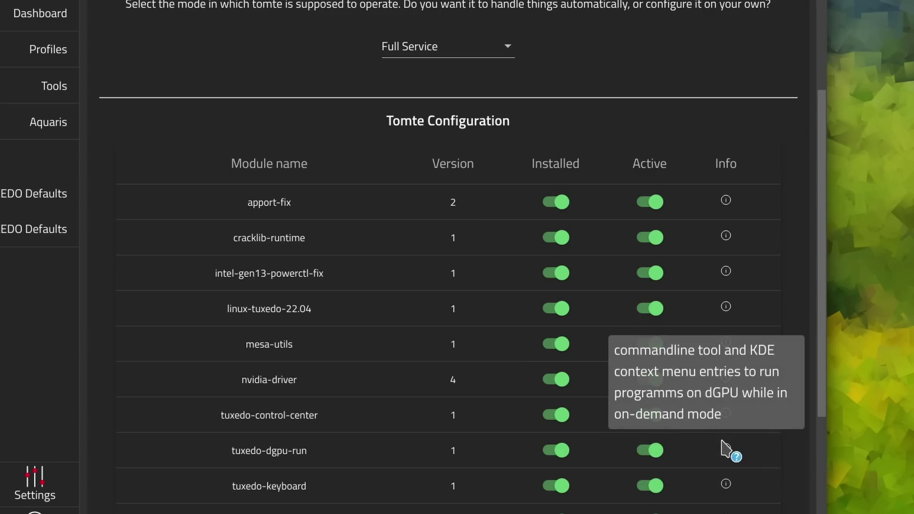
mouse_move(721, 478)
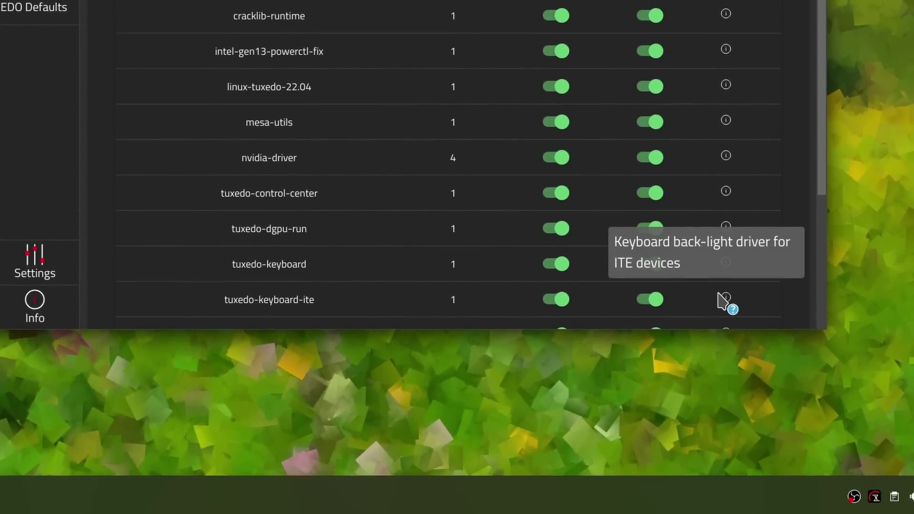
scroll(719, 374, "down", 1)
scroll(722, 307, "down", 5)
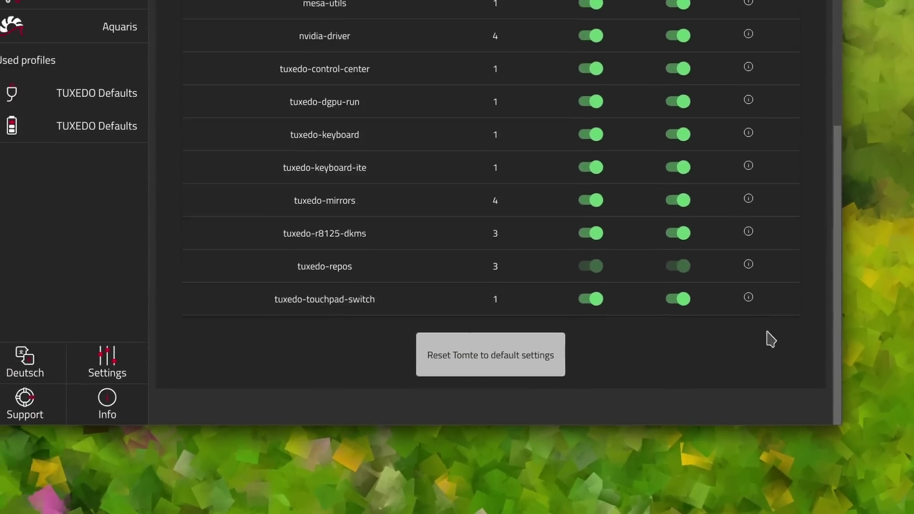
mouse_move(724, 202)
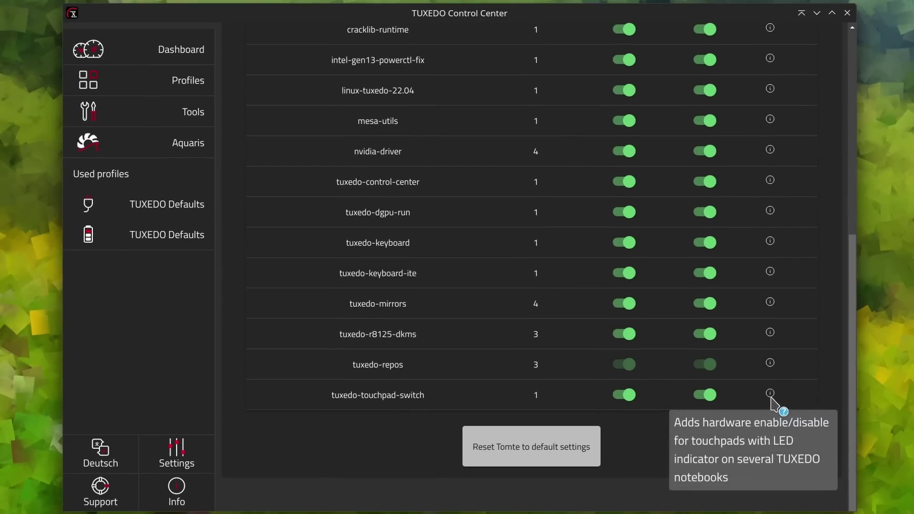
mouse_move(769, 370)
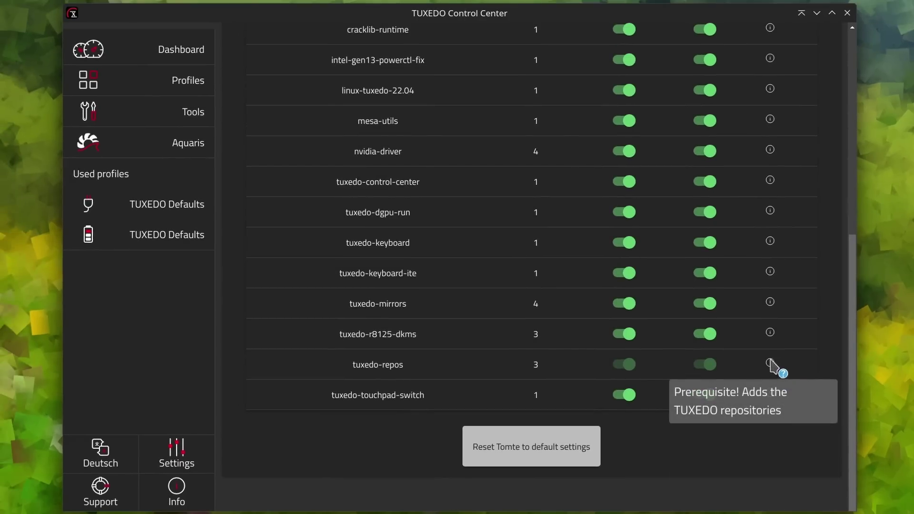
mouse_move(771, 329)
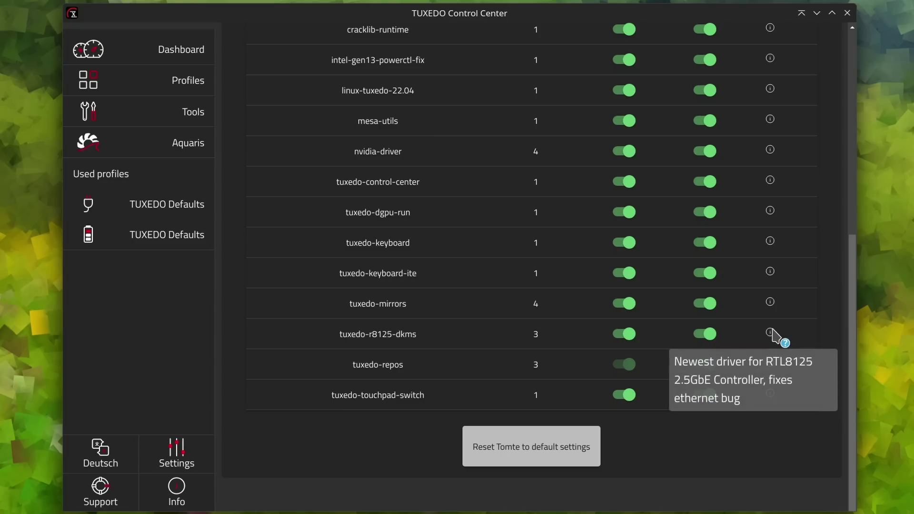
mouse_move(770, 302)
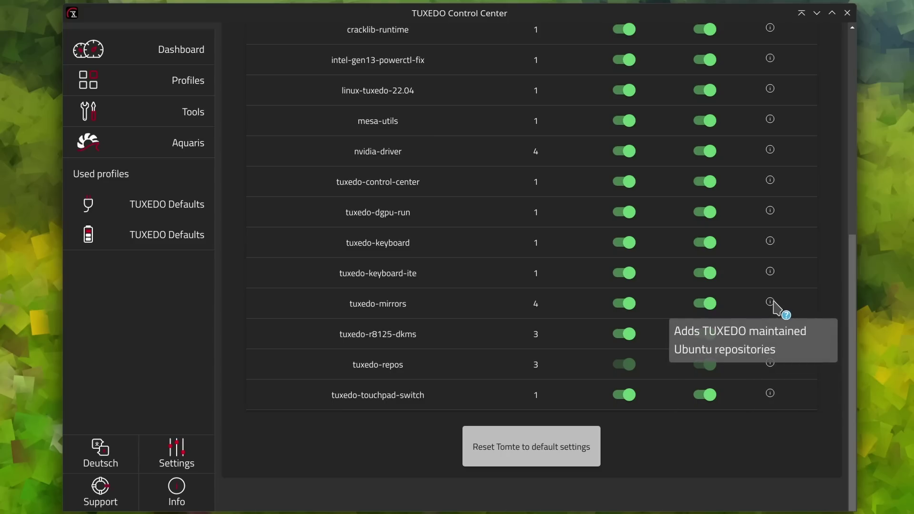